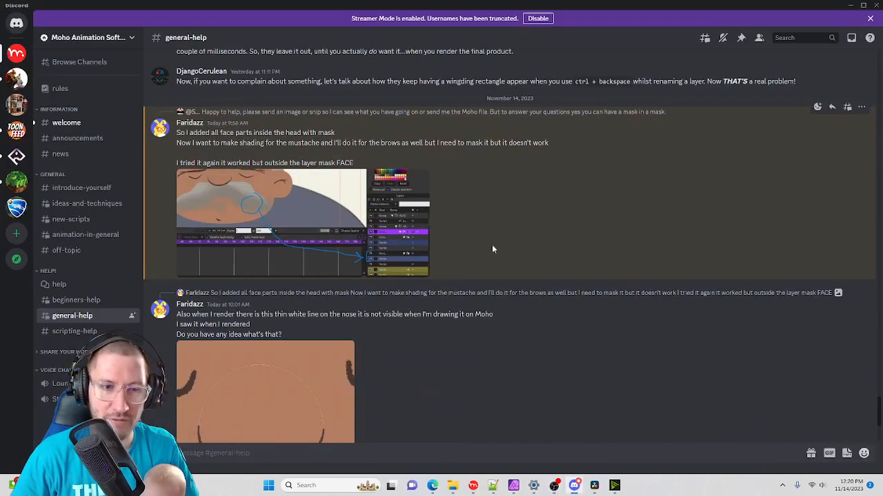
Examine the screenshot attached to the moustache masking question and read the messages below it
{"action": "left_click", "coordinate": [249, 211]}
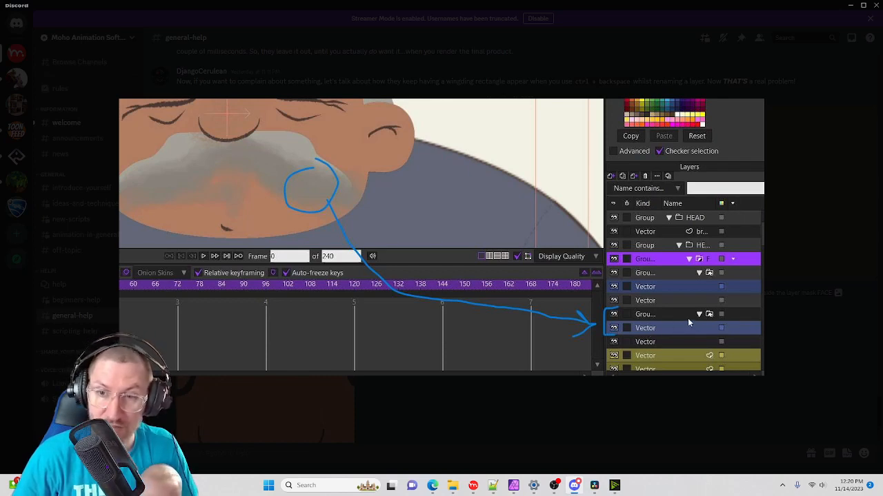
{"action": "left_click", "coordinate": [807, 131]}
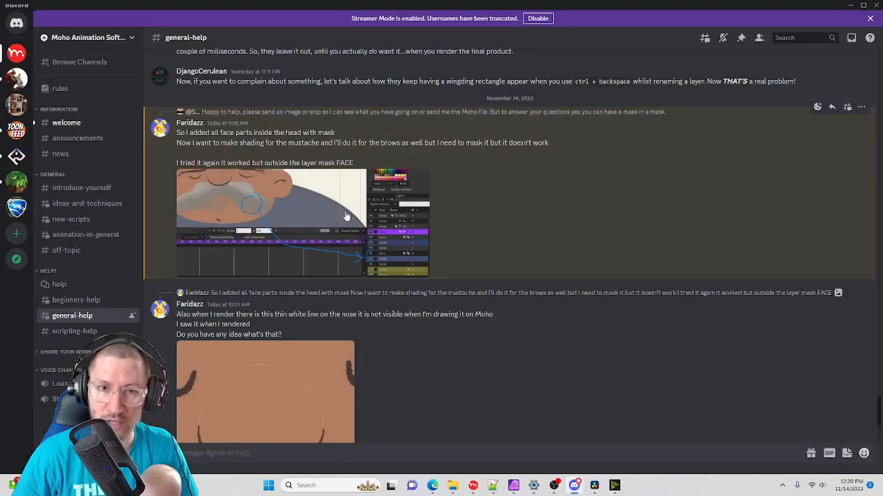
{"action": "scroll", "coordinate": [299, 315], "scroll_direction": "down", "scroll_amount": 5}
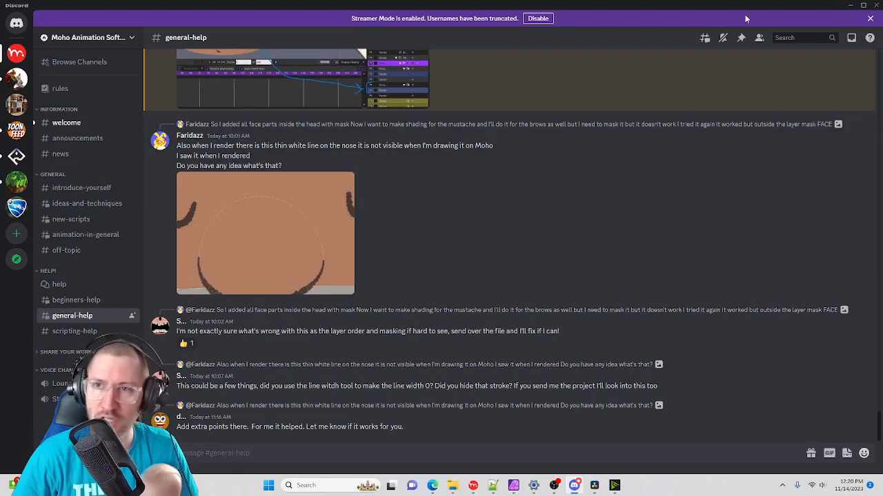
Switch to the untitled project in Moho and show the whole face
{"action": "left_click", "coordinate": [849, 8]}
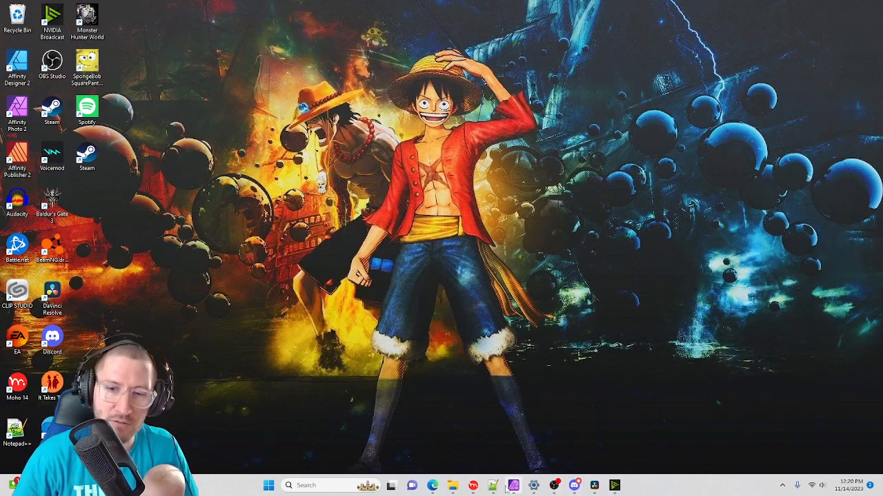
{"action": "left_click", "coordinate": [473, 486]}
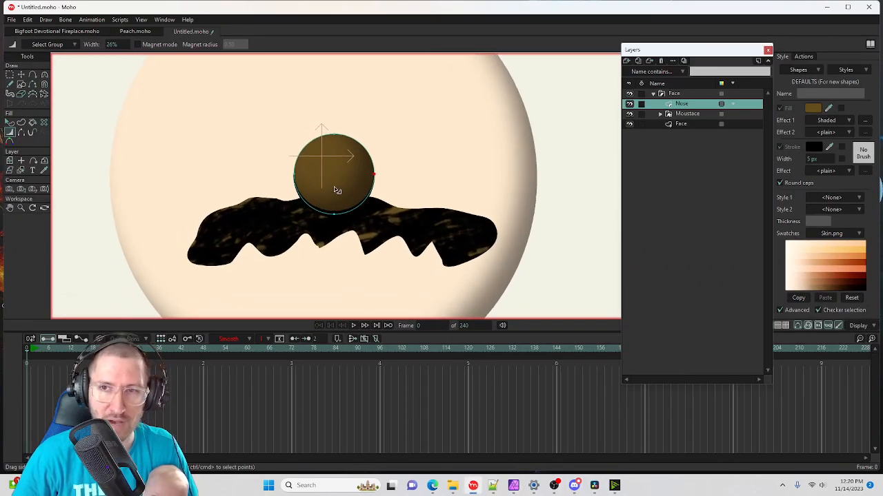
{"action": "scroll", "coordinate": [337, 190], "scroll_direction": "down", "scroll_amount": 5}
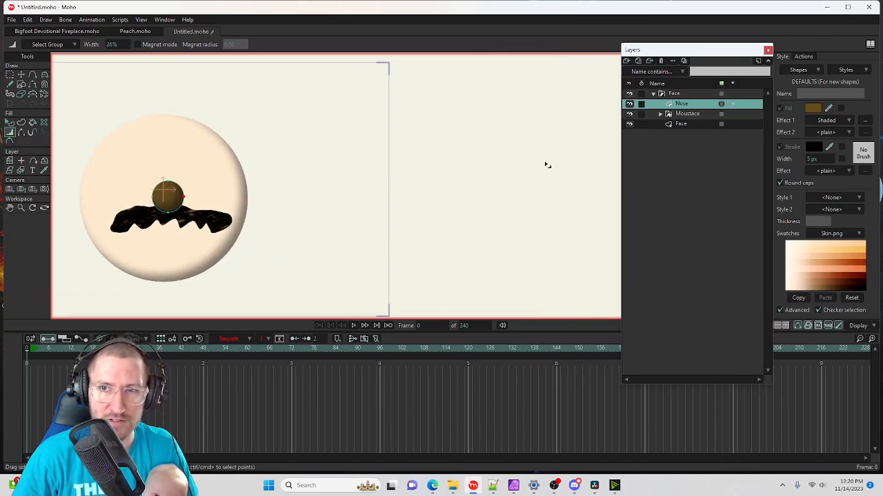
{"action": "left_click", "coordinate": [629, 61]}
{"action": "scroll", "coordinate": [143, 201], "scroll_direction": "up", "scroll_amount": 1}
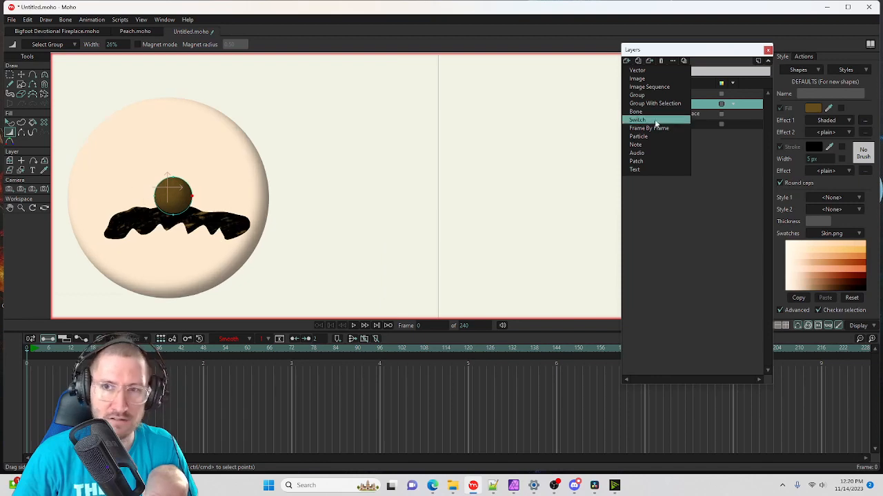
{"action": "left_click", "coordinate": [699, 147]}
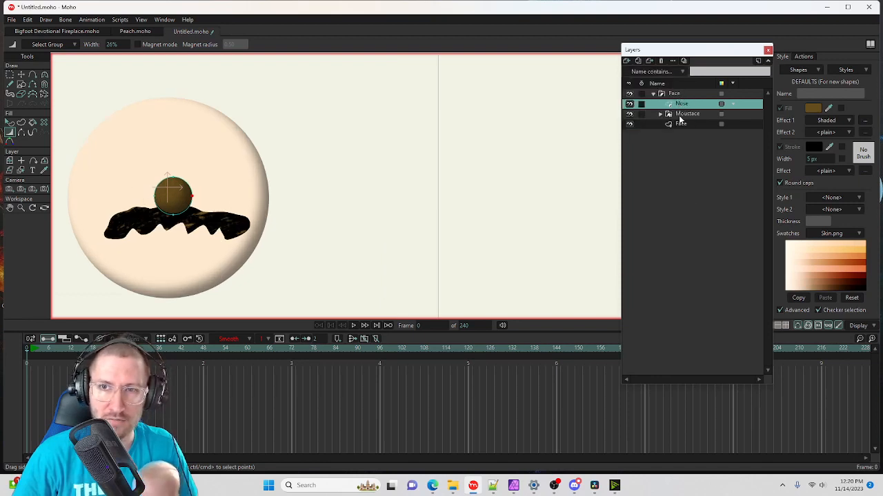
Move the Moustace group partly past the face's right edge and expand the group in the layer list
{"action": "left_click", "coordinate": [682, 116]}
{"action": "left_click_drag", "start_coordinate": [214, 217], "coordinate": [382, 178]}
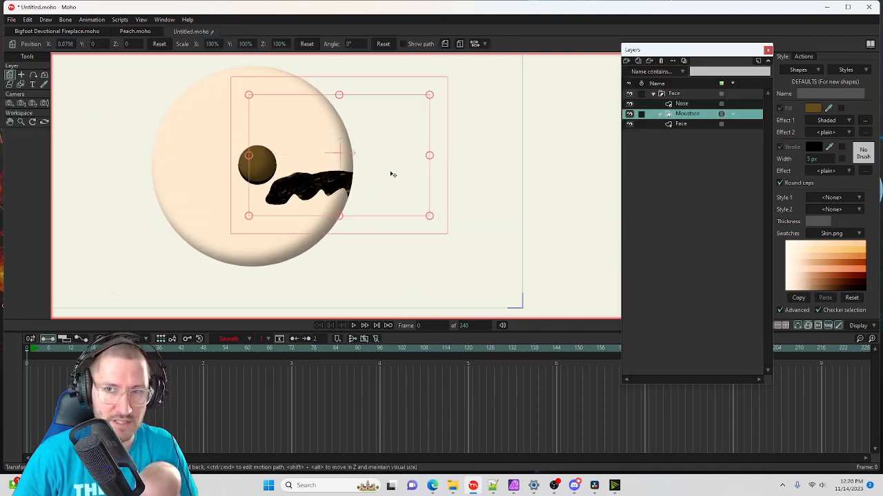
{"action": "left_click", "coordinate": [660, 113]}
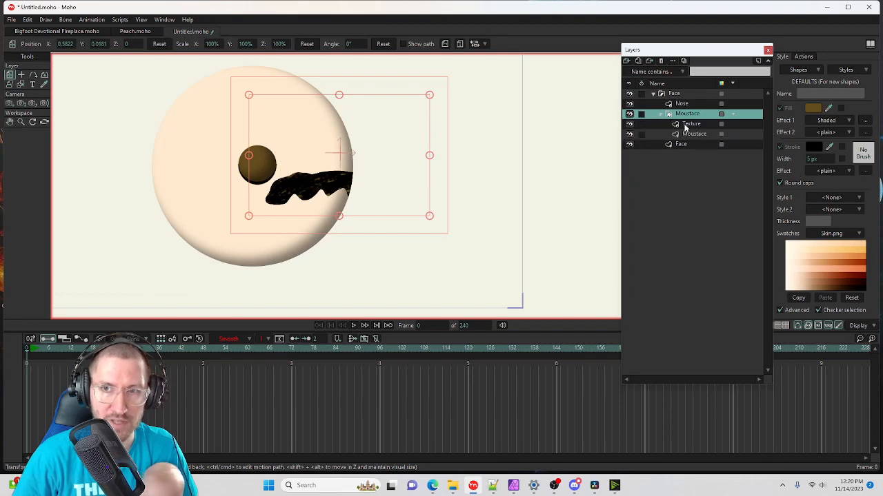
Examine the outlines of the Texture and Moustace layers inside the Moustace group
{"action": "left_click", "coordinate": [685, 135]}
{"action": "scroll", "coordinate": [508, 173], "scroll_direction": "up", "scroll_amount": 3}
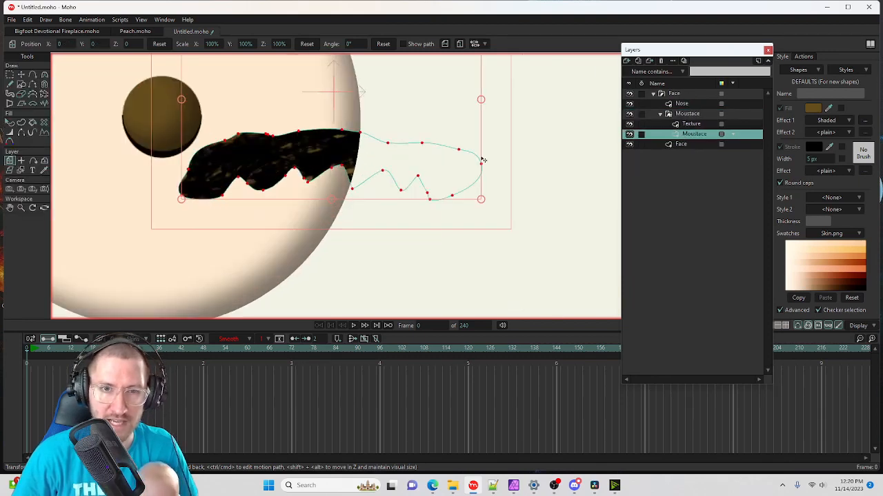
{"action": "left_click", "coordinate": [677, 126]}
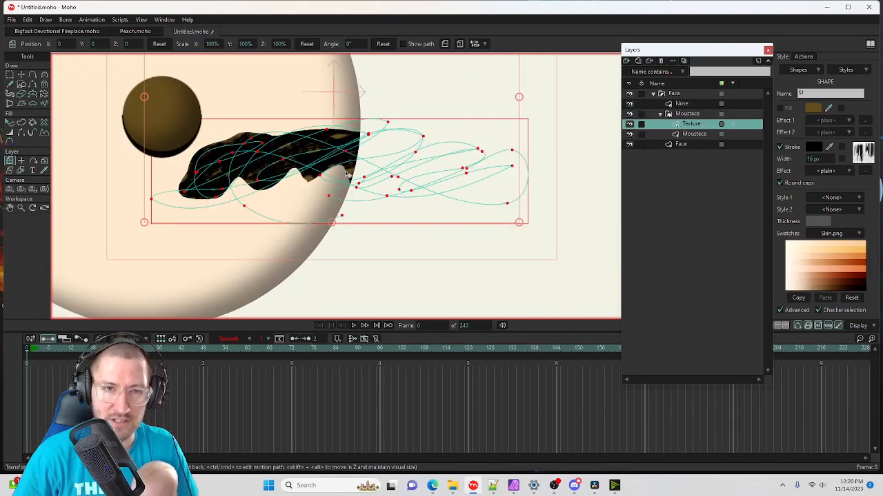
{"action": "left_click", "coordinate": [694, 134]}
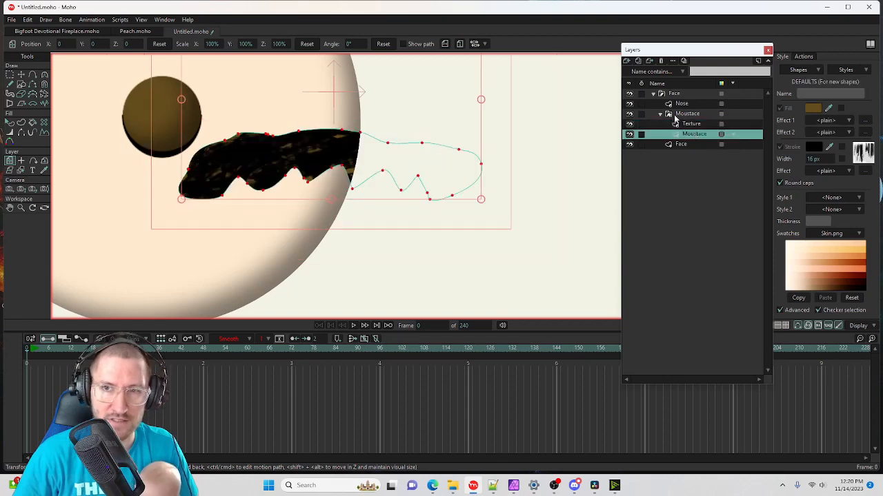
{"action": "left_click", "coordinate": [677, 124]}
{"action": "left_click", "coordinate": [682, 114]}
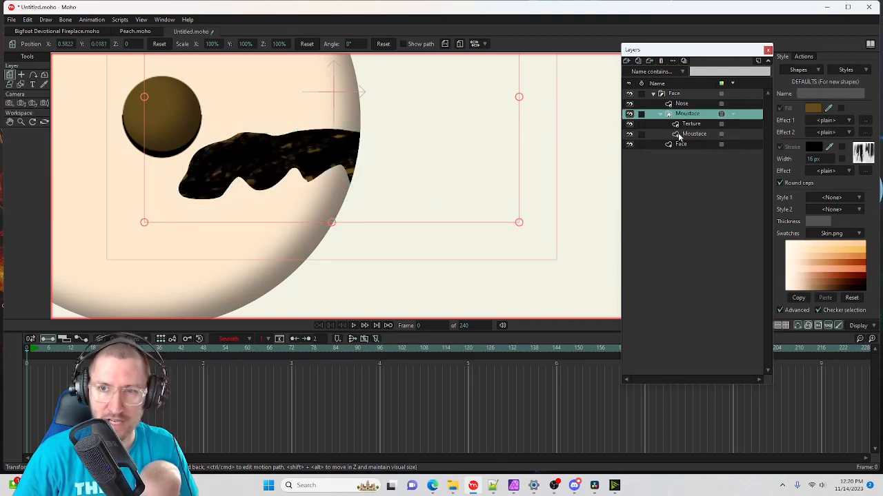
Take the Moustace shape layer out of its group and return it beneath the Texture layer
{"action": "left_click", "coordinate": [673, 136]}
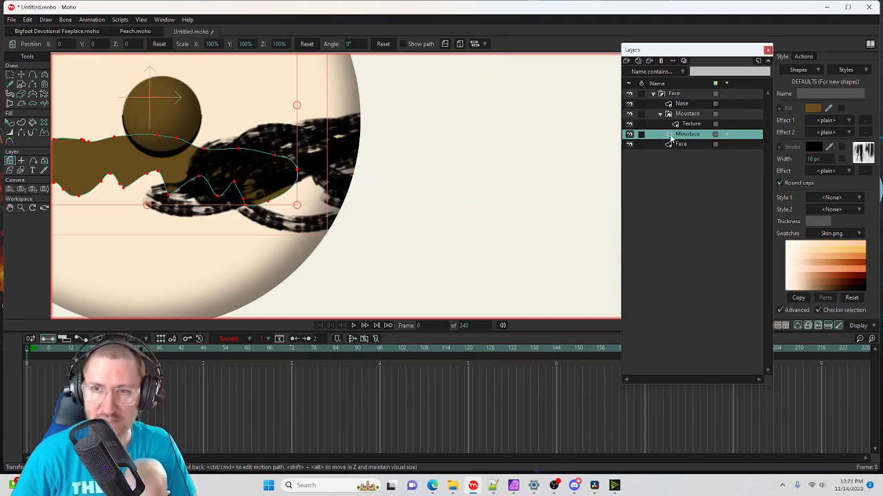
{"action": "mouse_move", "coordinate": [675, 136]}
{"action": "left_mouse_down"}
{"action": "mouse_move", "coordinate": [688, 119]}
{"action": "mouse_move", "coordinate": [693, 140]}
{"action": "left_mouse_up"}
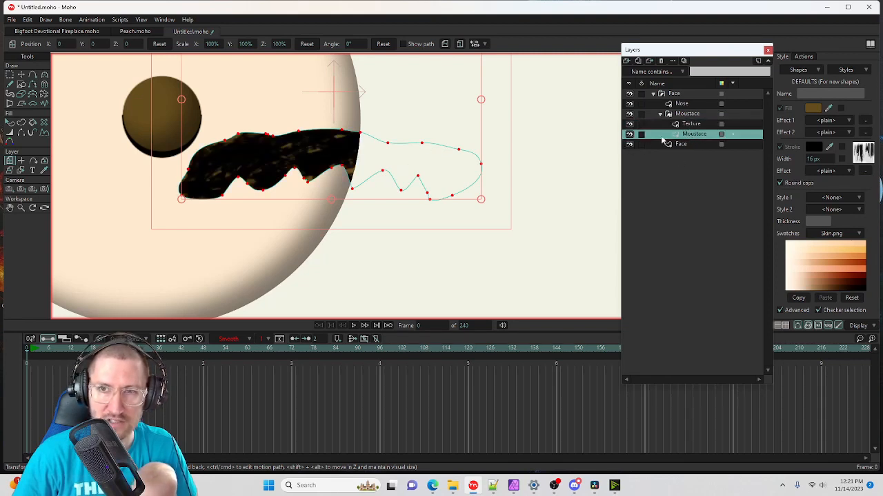
Move the whole Moustace group back to the middle of the face, just under the nose
{"action": "scroll", "coordinate": [302, 173], "scroll_direction": "down", "scroll_amount": 2}
{"action": "left_click_drag", "start_coordinate": [302, 174], "coordinate": [372, 204]}
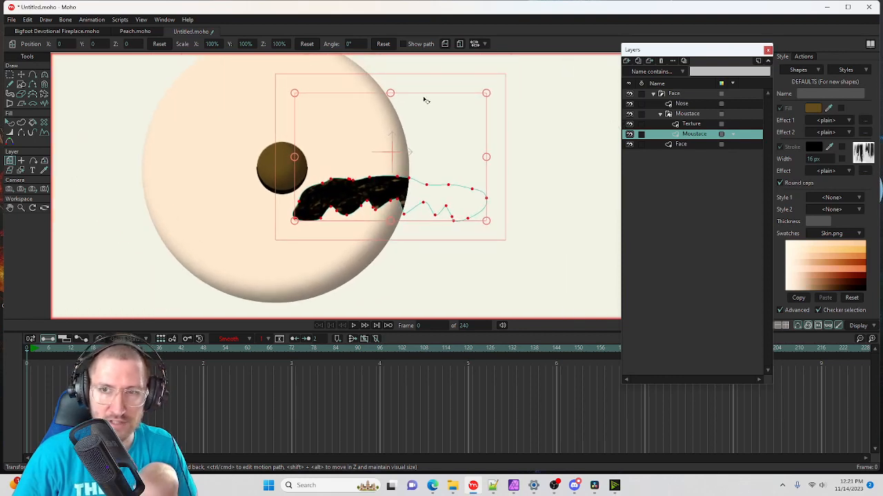
{"action": "left_click", "coordinate": [21, 75]}
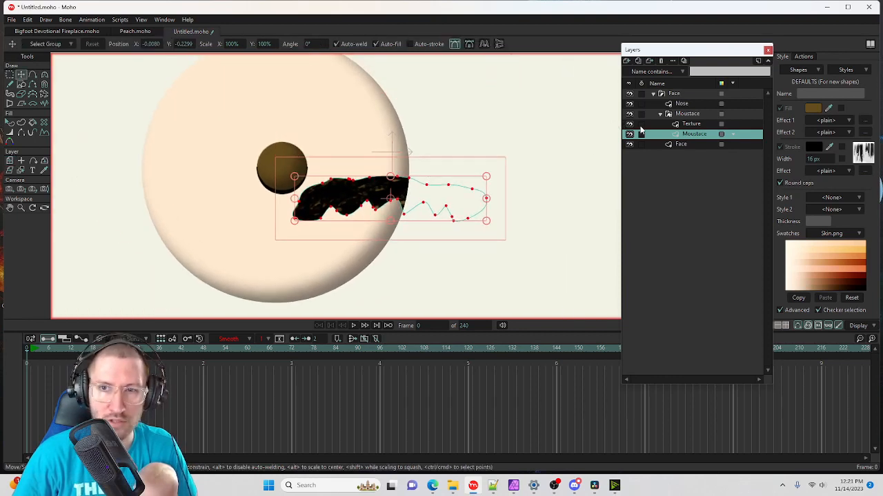
{"action": "left_click", "coordinate": [680, 115]}
{"action": "left_click_drag", "start_coordinate": [457, 203], "coordinate": [349, 210]}
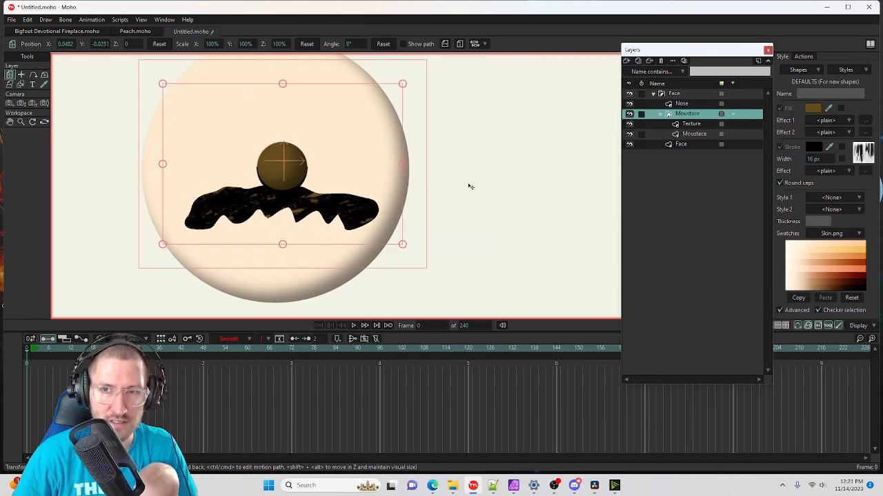
Add a group layer named Face 2, place it below and outside the Face group, and collapse the Face group
{"action": "scroll", "coordinate": [469, 186], "scroll_direction": "down", "scroll_amount": 2}
{"action": "left_click_drag", "start_coordinate": [458, 185], "coordinate": [433, 168]}
{"action": "left_click", "coordinate": [626, 60]}
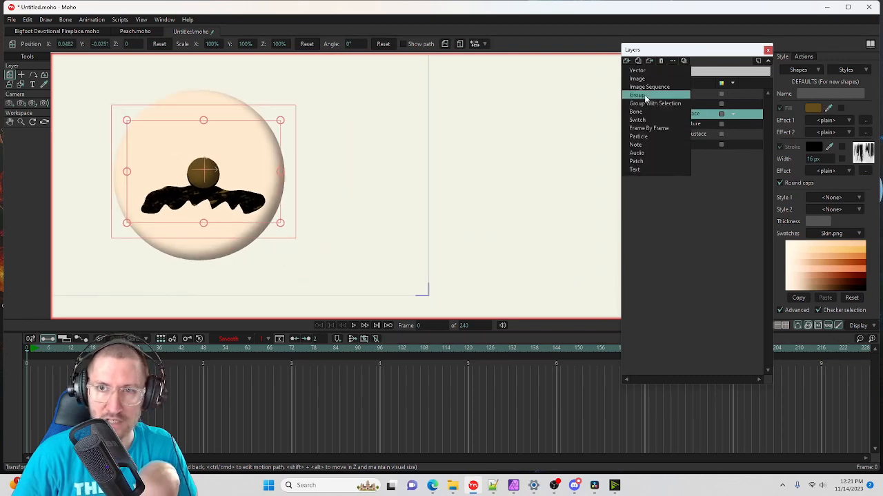
{"action": "left_click", "coordinate": [639, 96]}
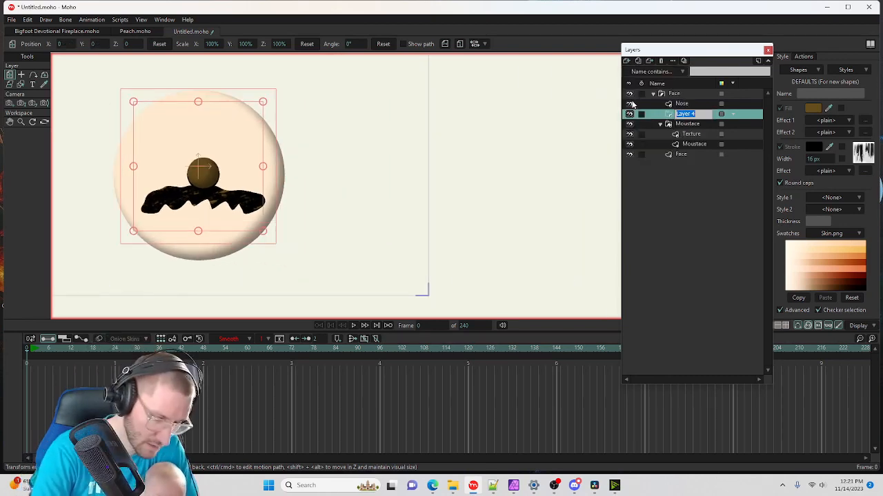
{"action": "type", "text": "Face 2"}
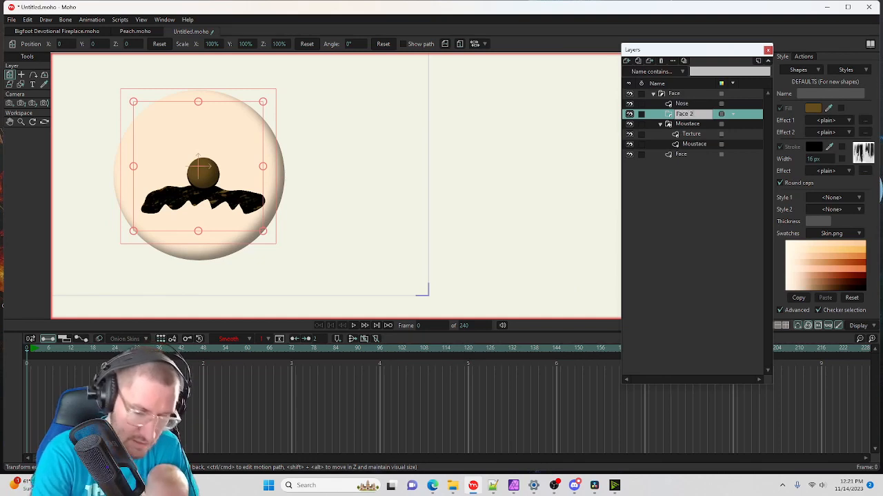
{"action": "key", "text": "Return"}
{"action": "left_click_drag", "start_coordinate": [676, 116], "coordinate": [678, 172]}
{"action": "left_click", "coordinate": [653, 95]}
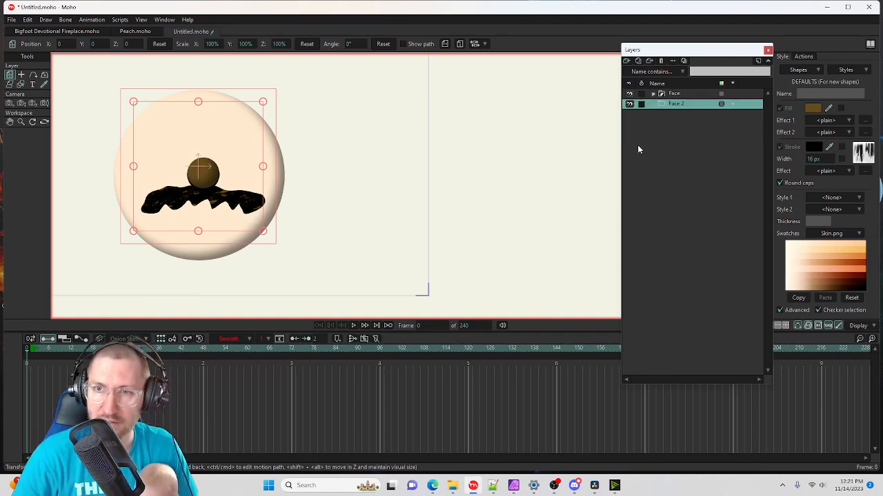
Add a vector layer named Face and place it inside the Face 2 group
{"action": "left_click_drag", "start_coordinate": [482, 155], "coordinate": [355, 152]}
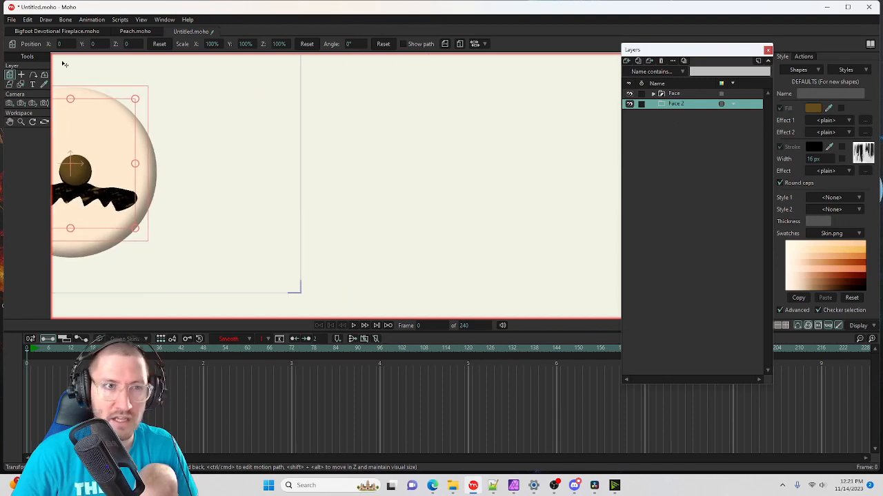
{"action": "left_click", "coordinate": [638, 63]}
{"action": "left_click", "coordinate": [635, 73]}
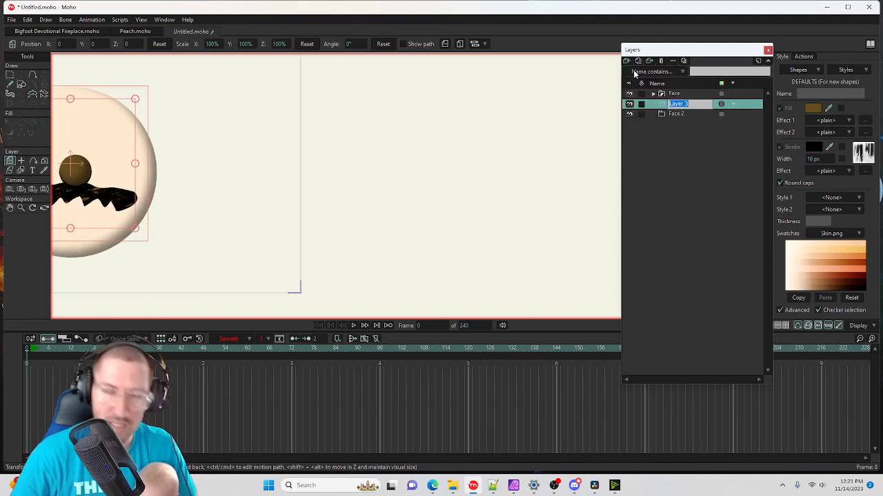
{"action": "type", "text": "Fil"}
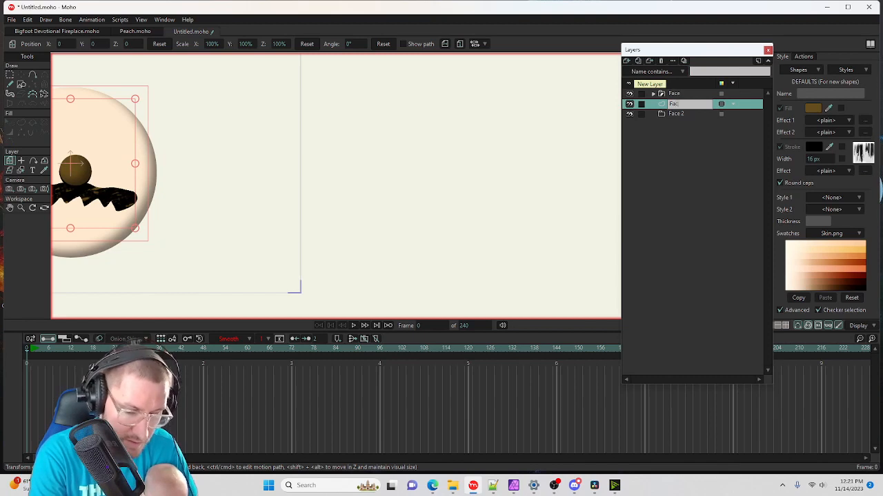
{"action": "type", "text": "e"}
{"action": "key", "text": "Return"}
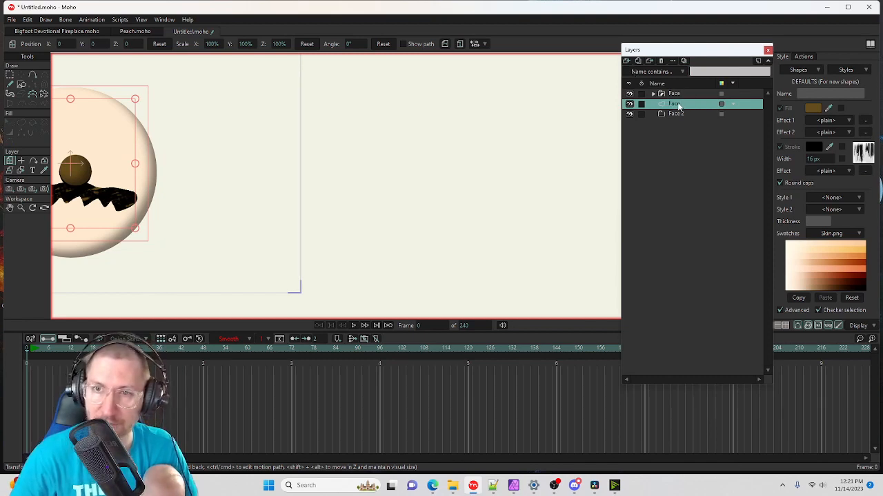
{"action": "left_click_drag", "start_coordinate": [678, 105], "coordinate": [678, 115]}
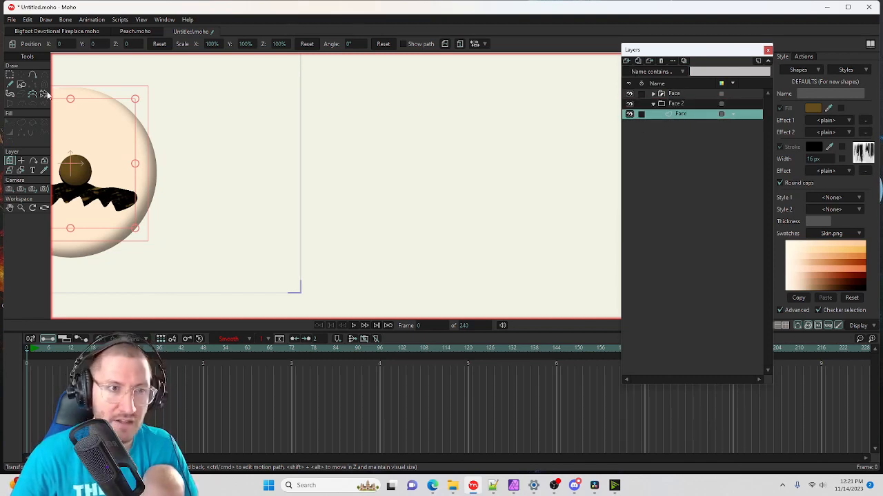
Draw a filled oval to the right of the existing head and recolour it light peach from the Skin.png swatches
{"action": "left_click", "coordinate": [21, 83]}
{"action": "mouse_move", "coordinate": [231, 100]}
{"action": "left_mouse_down"}
{"action": "mouse_move", "coordinate": [286, 178]}
{"action": "mouse_move", "coordinate": [403, 258]}
{"action": "left_mouse_up"}
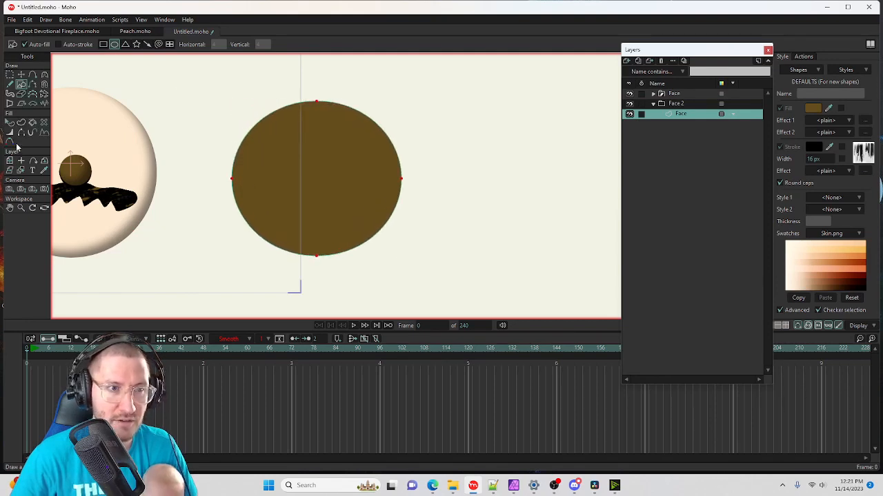
{"action": "left_click", "coordinate": [10, 122]}
{"action": "left_click", "coordinate": [845, 199]}
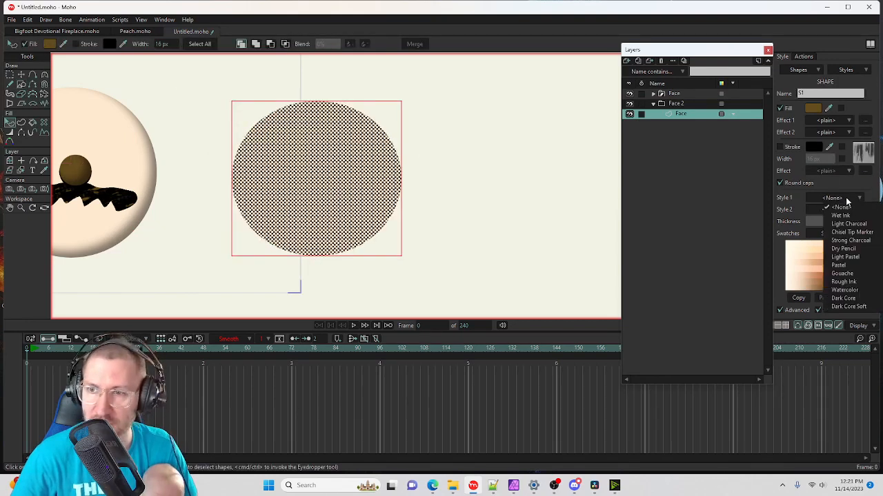
{"action": "left_click", "coordinate": [846, 201]}
{"action": "left_click", "coordinate": [811, 249]}
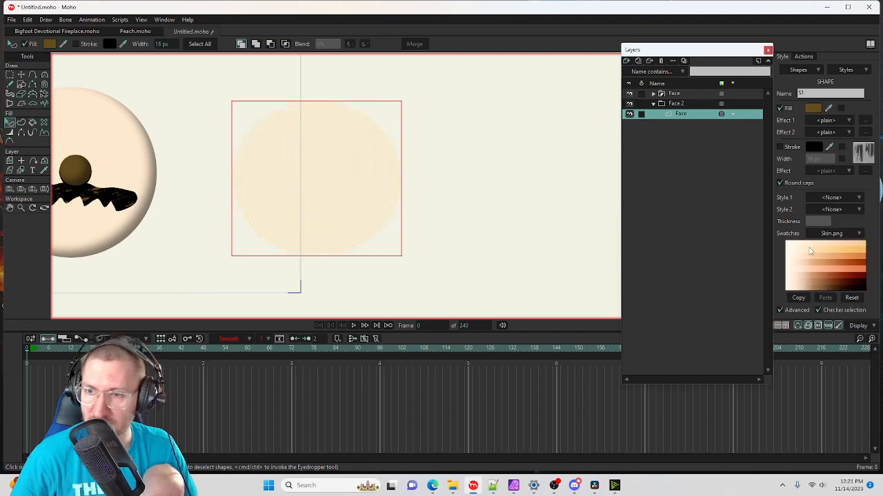
{"action": "left_click", "coordinate": [583, 214]}
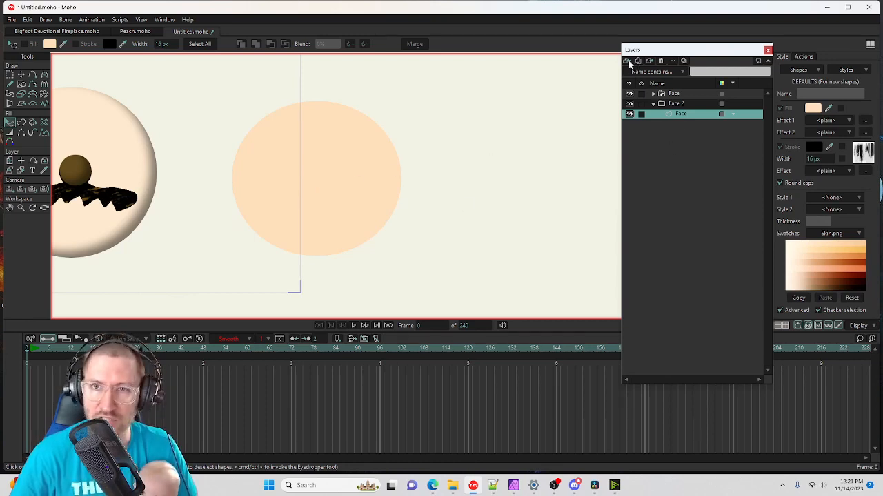
Turn on group masking for the Face 2 group
{"action": "left_click", "coordinate": [675, 104]}
{"action": "right_click", "coordinate": [676, 104]}
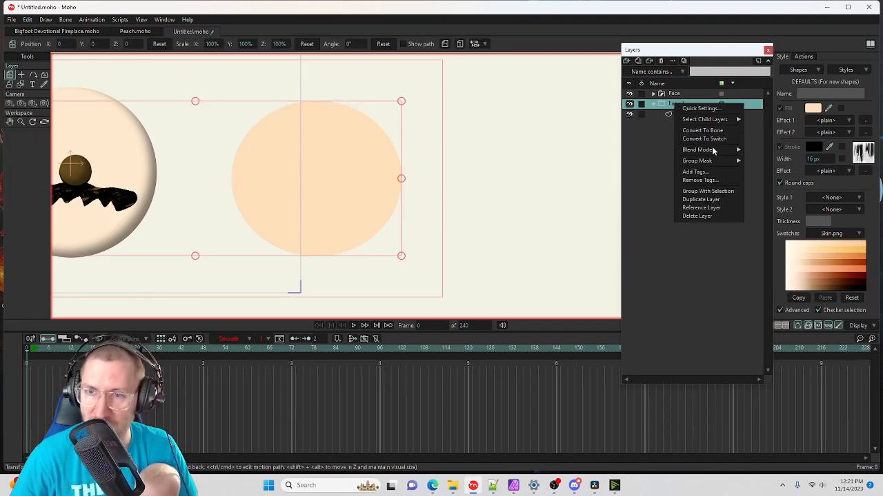
{"action": "mouse_move", "coordinate": [711, 166]}
{"action": "left_click", "coordinate": [781, 173]}
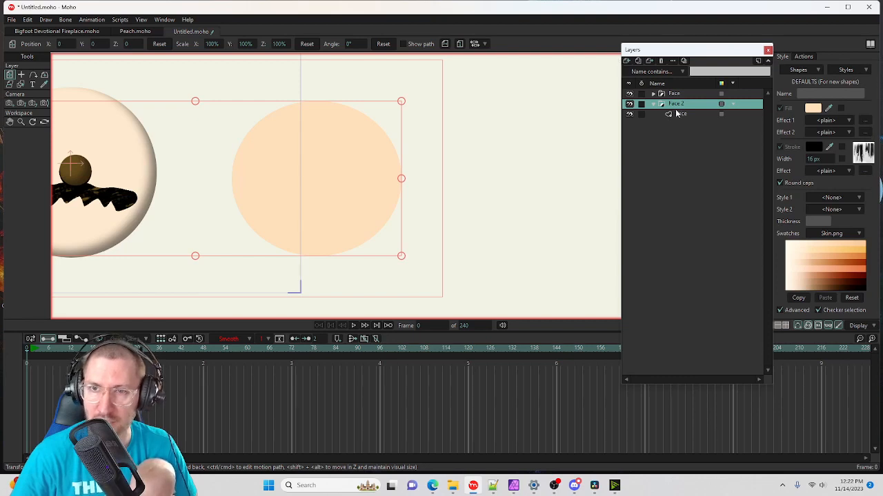
Check which masking mode the Face layer inside the Face 2 group uses
{"action": "right_click", "coordinate": [678, 113]}
{"action": "mouse_move", "coordinate": [697, 136]}
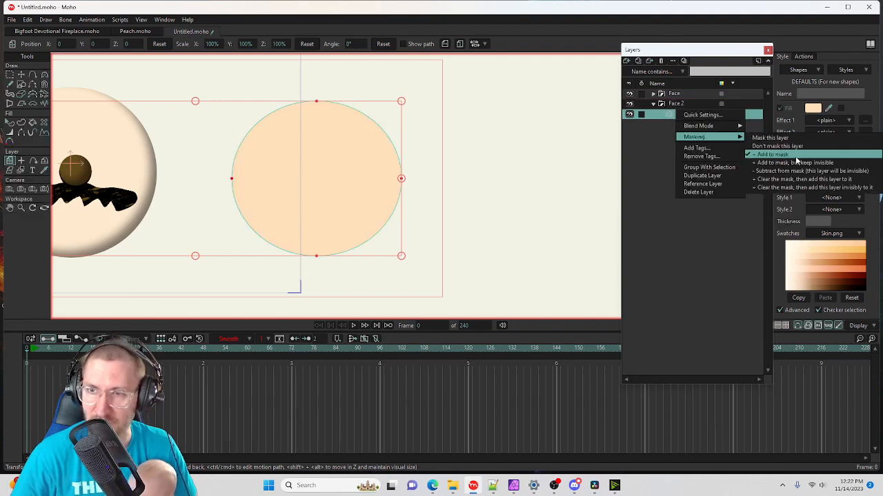
{"action": "left_click", "coordinate": [676, 115]}
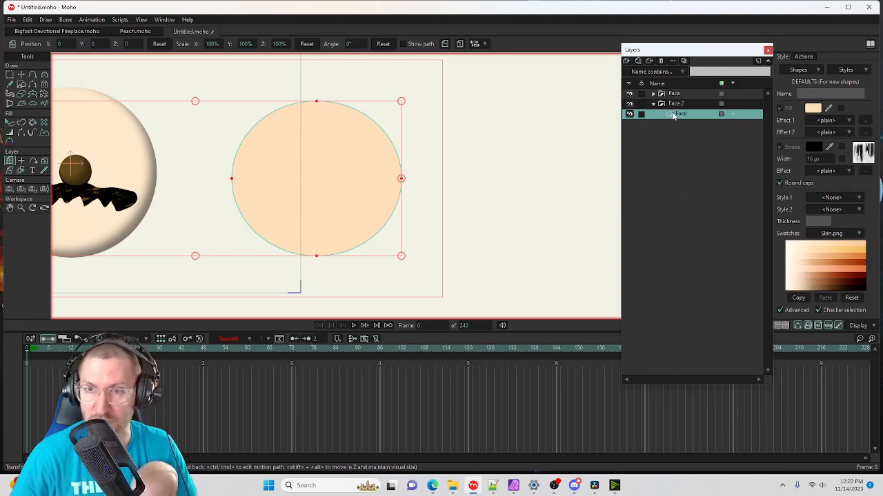
{"action": "right_click", "coordinate": [672, 113]}
{"action": "mouse_move", "coordinate": [716, 141]}
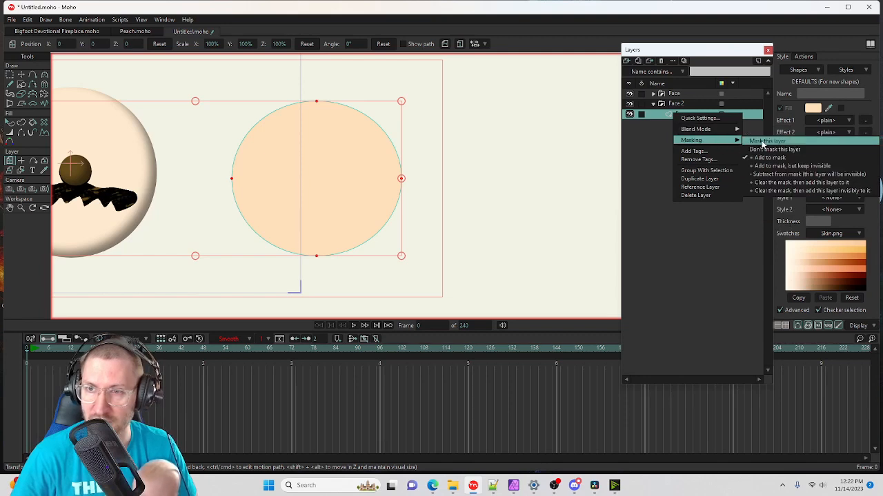
{"action": "left_click", "coordinate": [636, 158]}
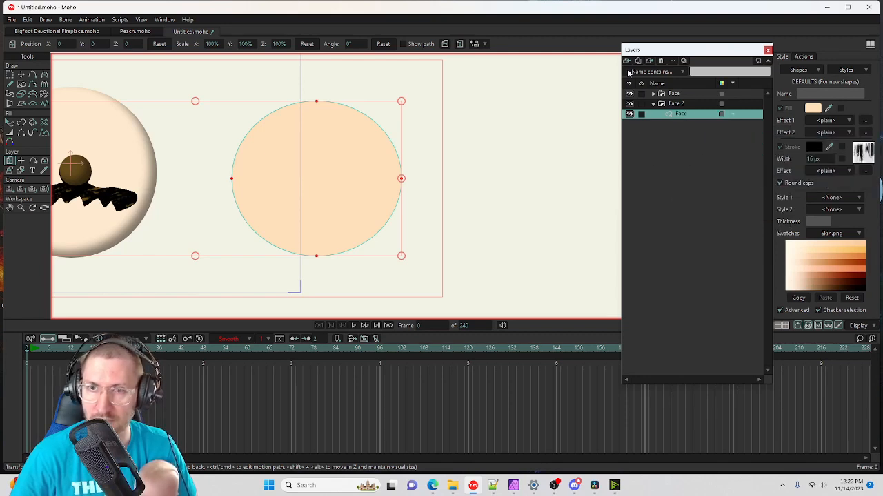
Add a group layer named M above the Face layer inside the Face 2 group
{"action": "left_click", "coordinate": [627, 61]}
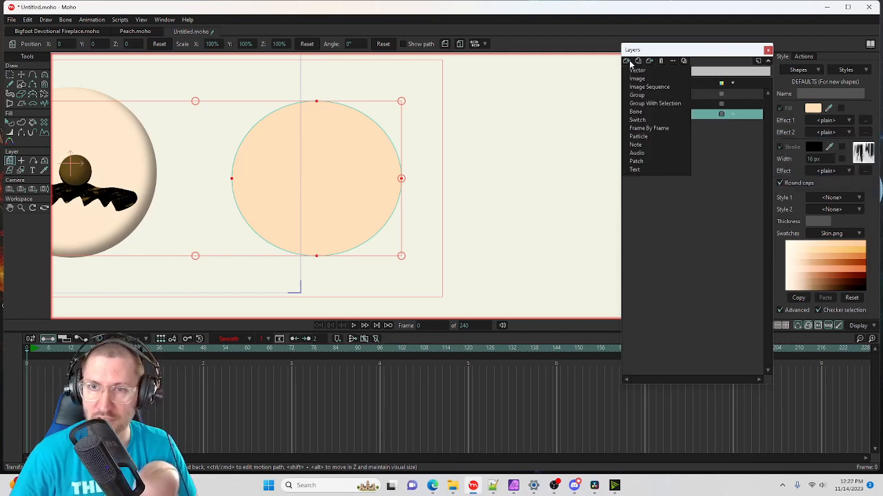
{"action": "left_click", "coordinate": [648, 99]}
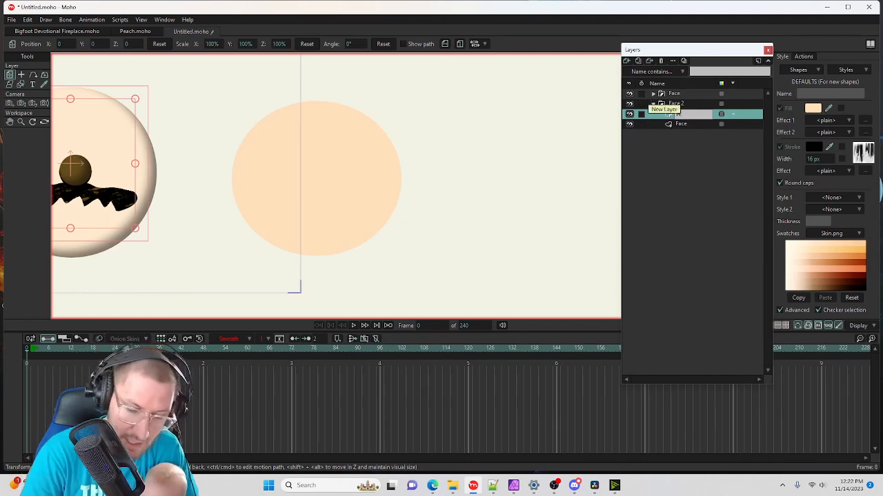
{"action": "type", "text": "M"}
{"action": "key", "text": "Return"}
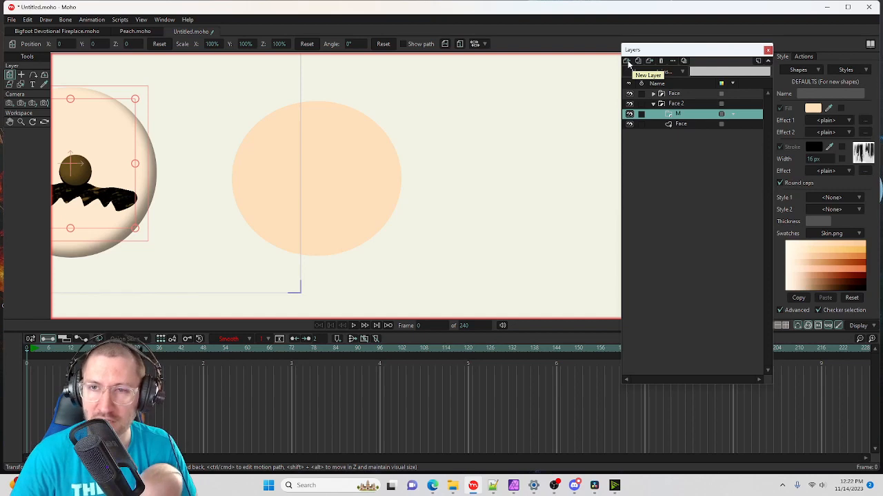
Add a vector layer named M and place it inside the M group
{"action": "left_click", "coordinate": [627, 60]}
{"action": "left_click", "coordinate": [649, 78]}
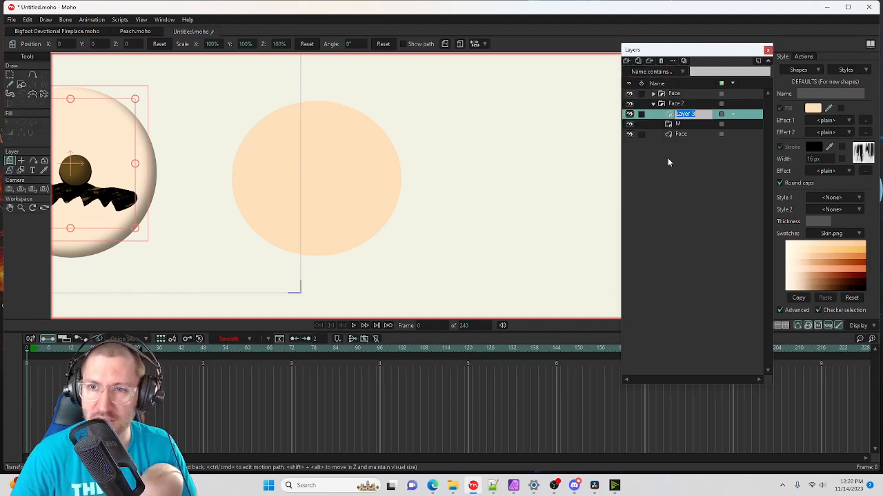
{"action": "type", "text": "M"}
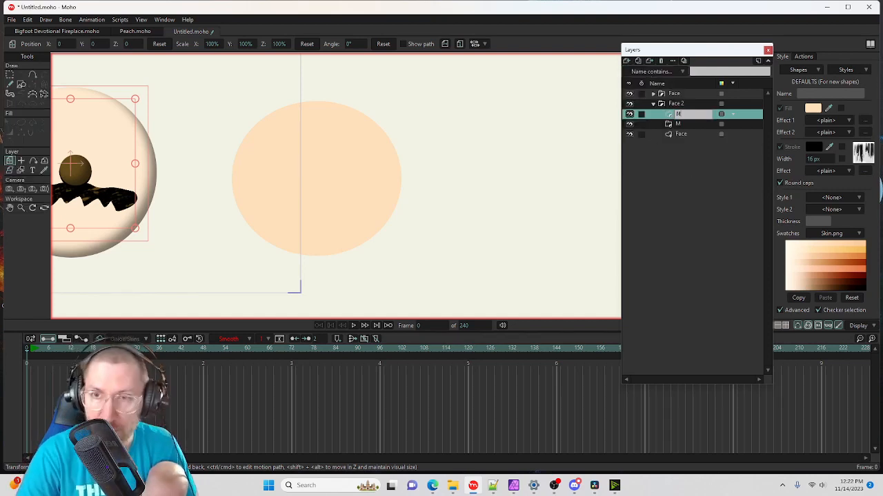
{"action": "key", "text": "Return"}
{"action": "left_click_drag", "start_coordinate": [682, 115], "coordinate": [687, 125]}
Turn on group masking for the M group
{"action": "right_click", "coordinate": [685, 116]}
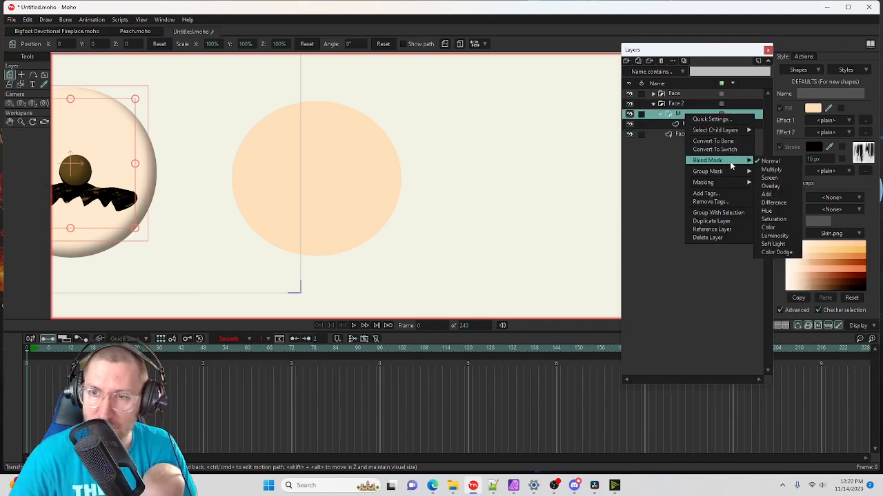
{"action": "mouse_move", "coordinate": [735, 176]}
{"action": "left_click", "coordinate": [784, 182]}
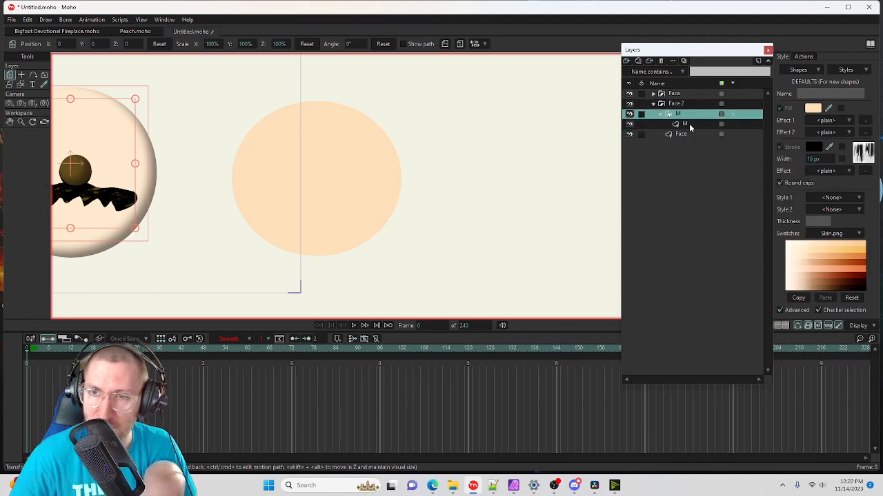
Draw a filled freehand moustache with a jagged lower edge across the middle of the face on the M vector layer
{"action": "left_click", "coordinate": [689, 123]}
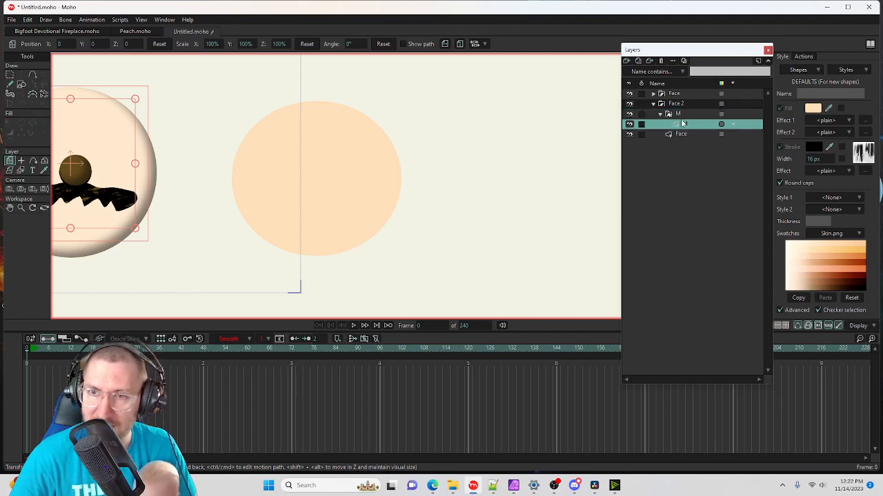
{"action": "left_click", "coordinate": [9, 84]}
{"action": "left_click", "coordinate": [134, 45]}
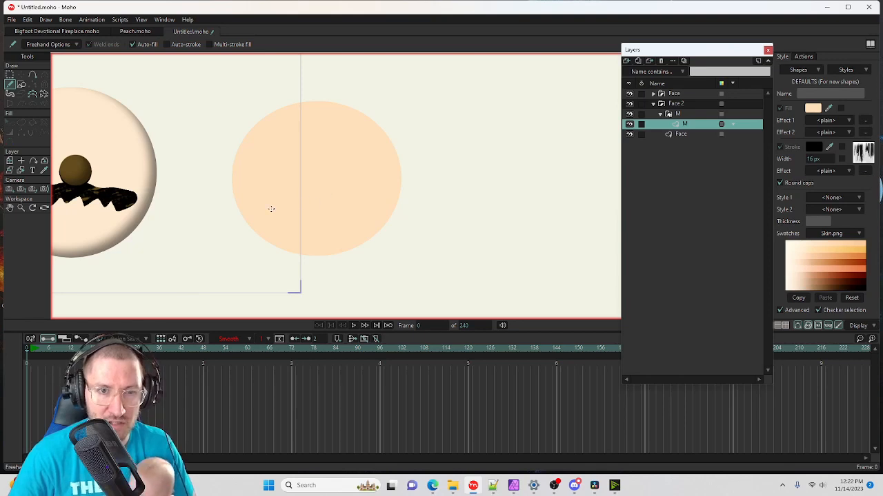
Recolour the moustache's fill dark brown, 6C4211, and deselect the shape
{"action": "left_click", "coordinate": [9, 123]}
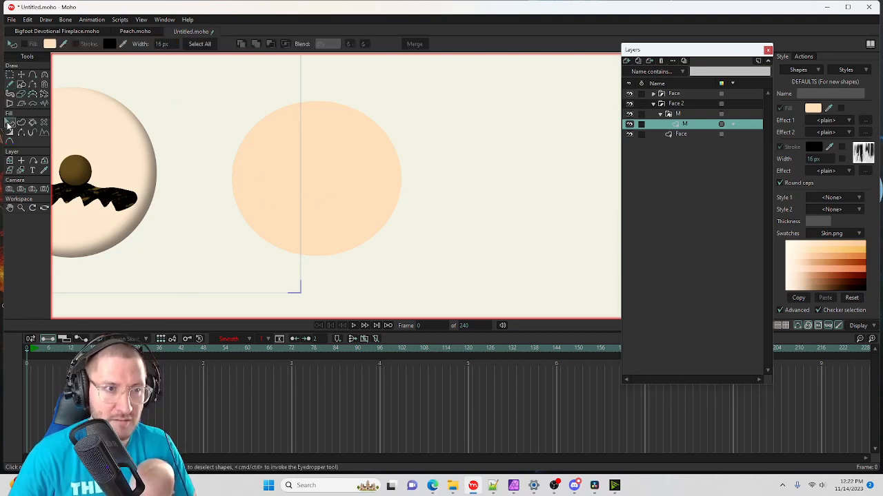
{"action": "left_click", "coordinate": [280, 186]}
{"action": "left_click", "coordinate": [50, 45]}
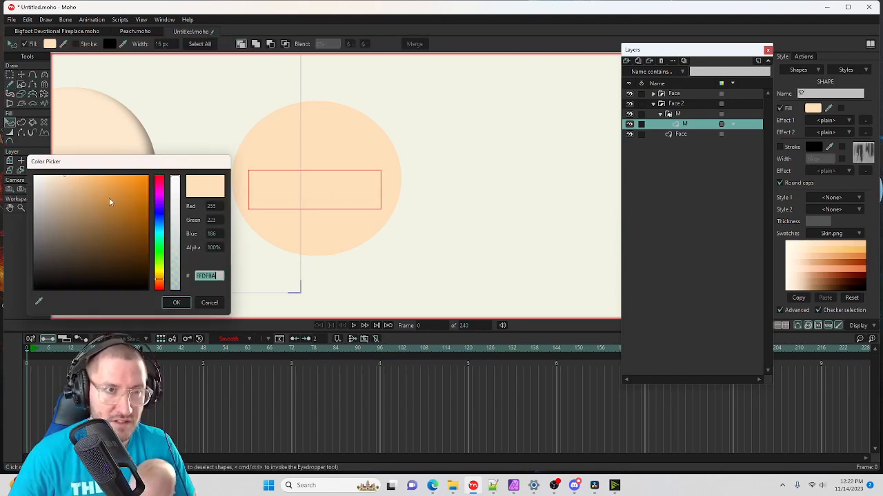
{"action": "mouse_move", "coordinate": [109, 198]}
{"action": "left_mouse_down"}
{"action": "mouse_move", "coordinate": [119, 212]}
{"action": "mouse_move", "coordinate": [142, 209]}
{"action": "mouse_move", "coordinate": [129, 242]}
{"action": "left_mouse_up"}
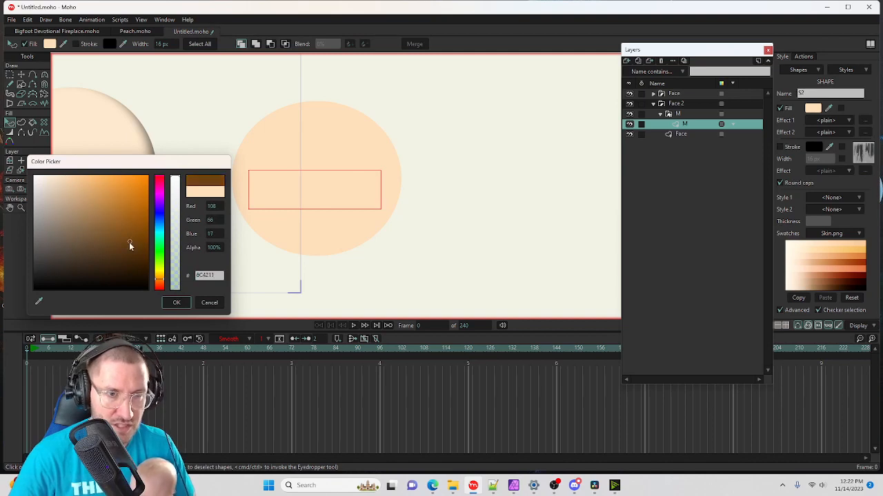
{"action": "left_click", "coordinate": [176, 302]}
{"action": "left_click", "coordinate": [384, 256]}
{"action": "scroll", "coordinate": [332, 197], "scroll_direction": "up", "scroll_amount": 3}
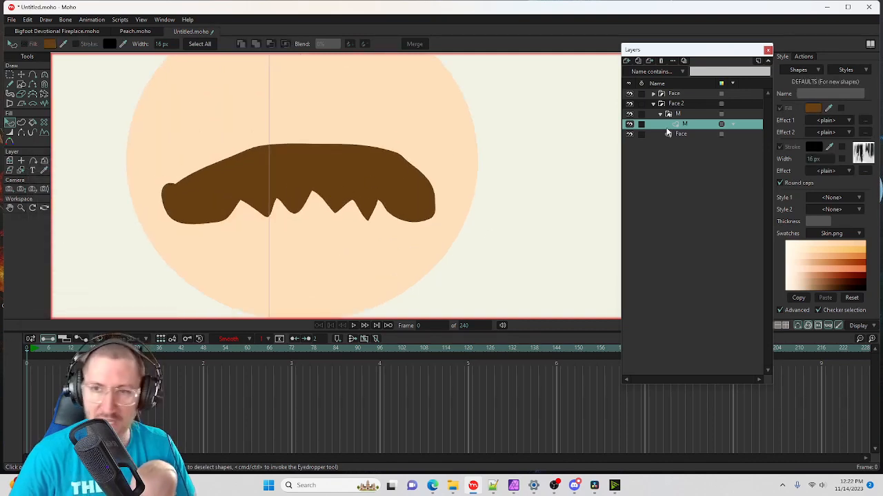
Add a vector layer named T above the M vector layer in the M group, with its masking set to Mask this layer
{"action": "left_click", "coordinate": [629, 61]}
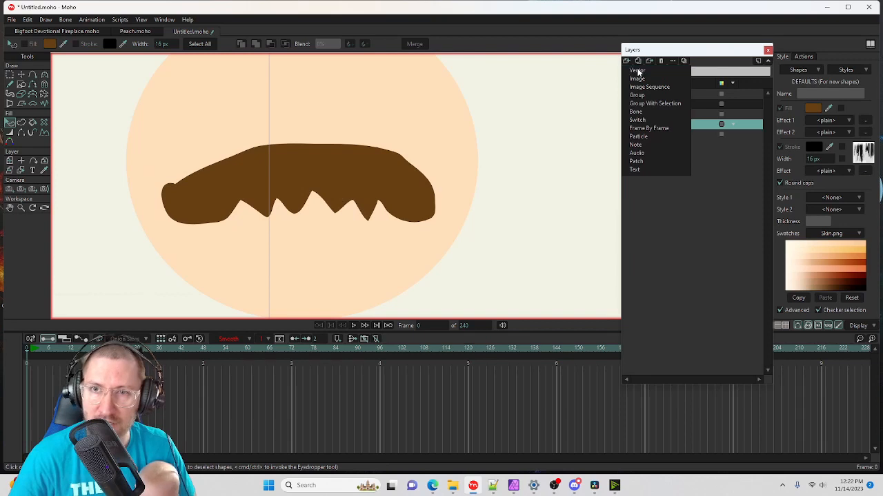
{"action": "left_click", "coordinate": [633, 71]}
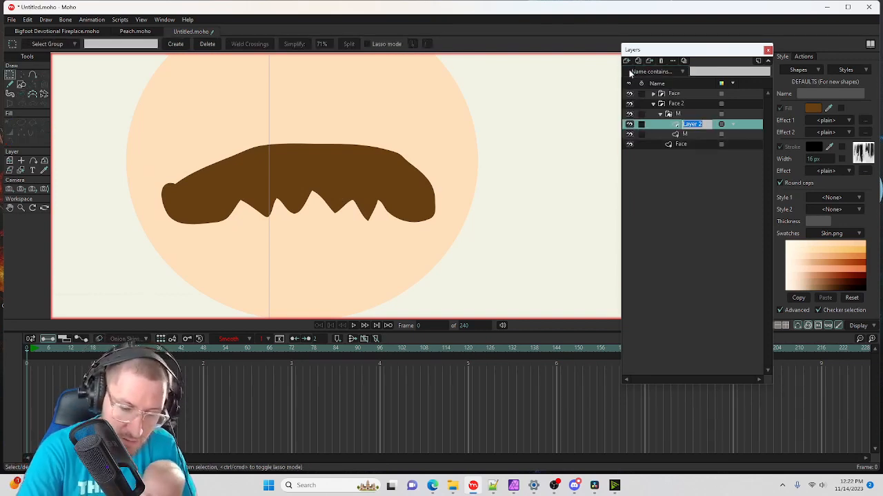
{"action": "type", "text": "T"}
{"action": "key", "text": "Return"}
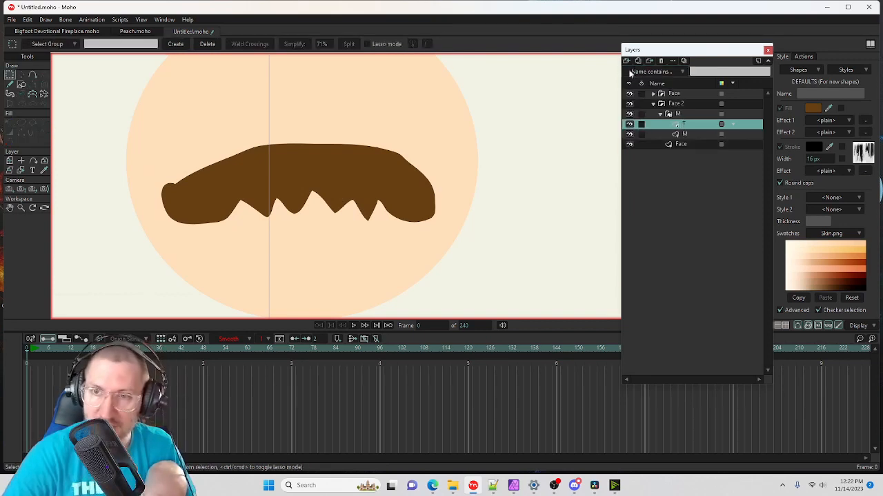
{"action": "right_click", "coordinate": [677, 128]}
{"action": "mouse_move", "coordinate": [696, 153]}
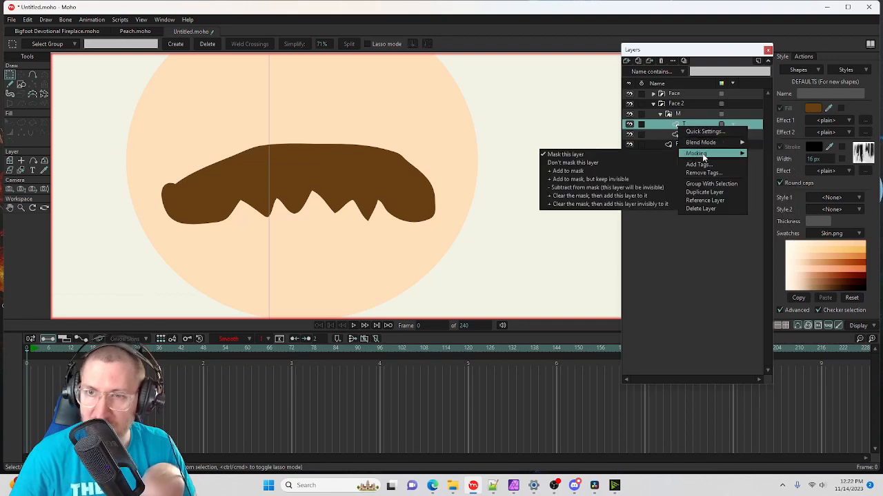
{"action": "left_click", "coordinate": [630, 153]}
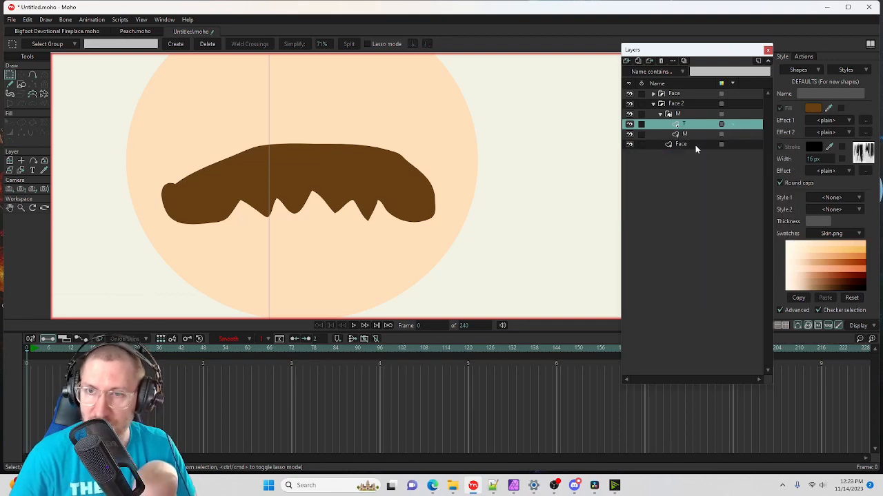
Draw a black textured freehand zigzag across the moustache on the T layer, with auto-fill off and auto-stroke on
{"action": "left_click", "coordinate": [10, 84]}
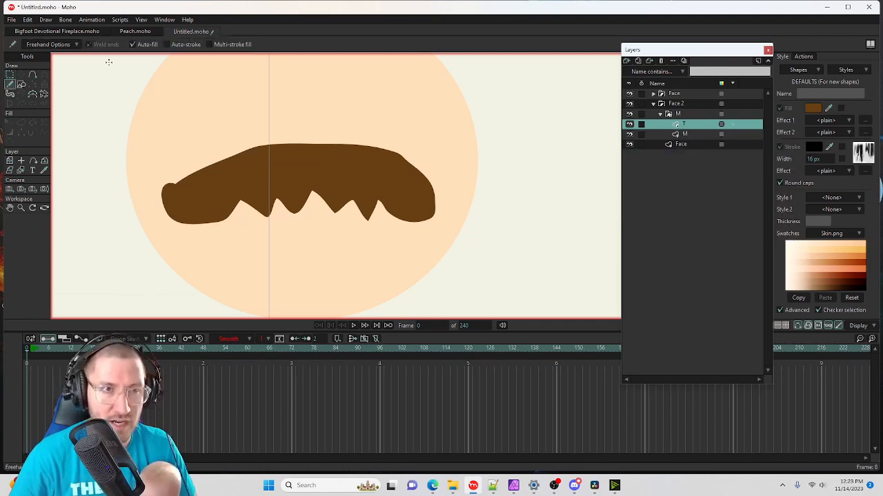
{"action": "left_click", "coordinate": [143, 46]}
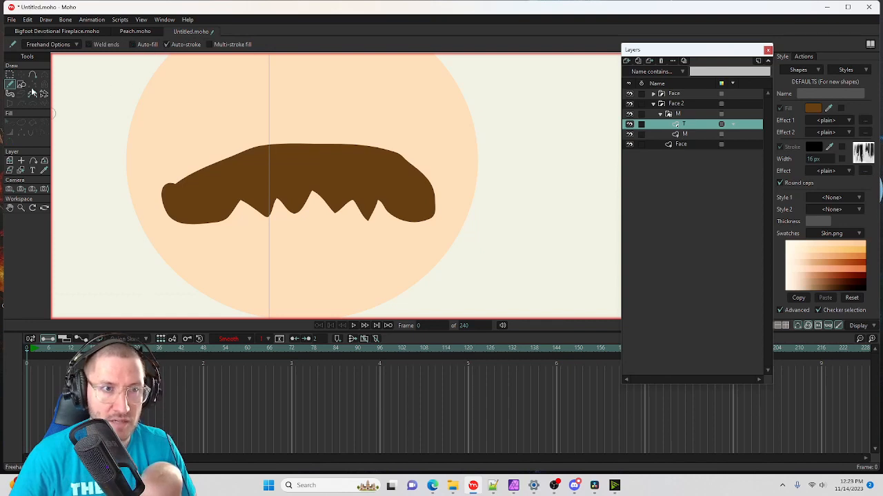
{"action": "mouse_move", "coordinate": [171, 181]}
{"action": "left_mouse_down"}
{"action": "mouse_move", "coordinate": [193, 210]}
{"action": "mouse_move", "coordinate": [263, 206]}
{"action": "mouse_move", "coordinate": [324, 147]}
{"action": "mouse_move", "coordinate": [397, 153]}
{"action": "mouse_move", "coordinate": [433, 190]}
{"action": "left_mouse_up"}
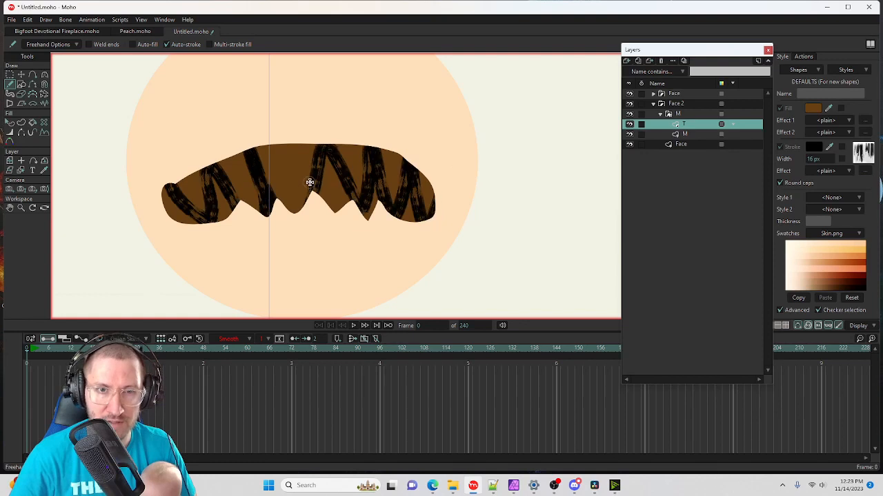
Shift the T texture layer to about X -0.0274, Y -0.0034 and move the whole M group to about X 0.0618, Y 0.0051
{"action": "left_click", "coordinate": [662, 114]}
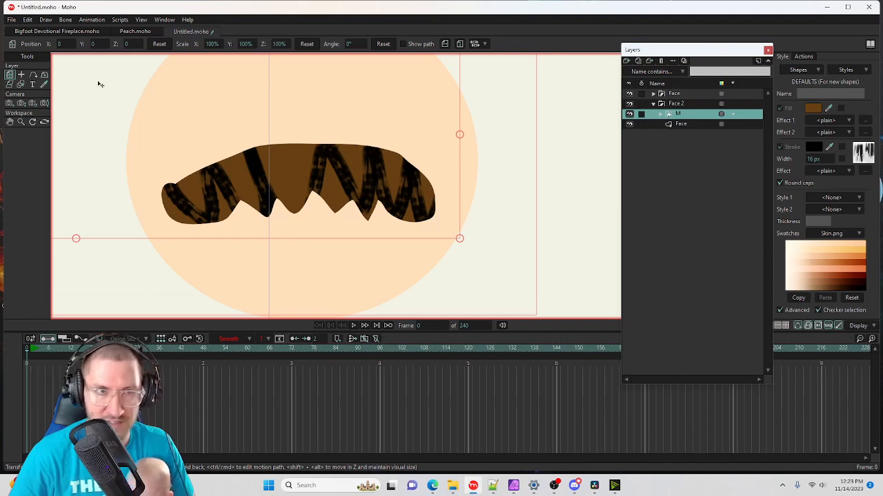
{"action": "mouse_move", "coordinate": [289, 192]}
{"action": "left_mouse_down"}
{"action": "mouse_move", "coordinate": [473, 198]}
{"action": "mouse_move", "coordinate": [293, 192]}
{"action": "left_mouse_up"}
{"action": "left_click", "coordinate": [662, 114]}
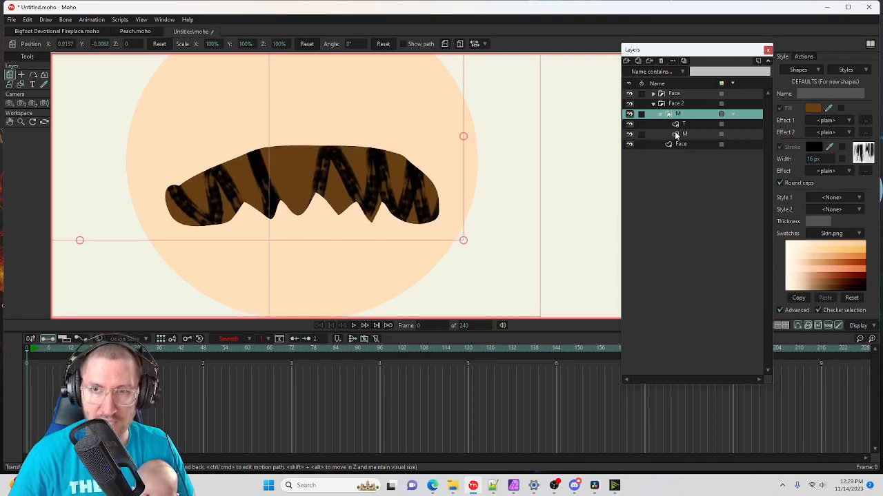
{"action": "left_click", "coordinate": [685, 125]}
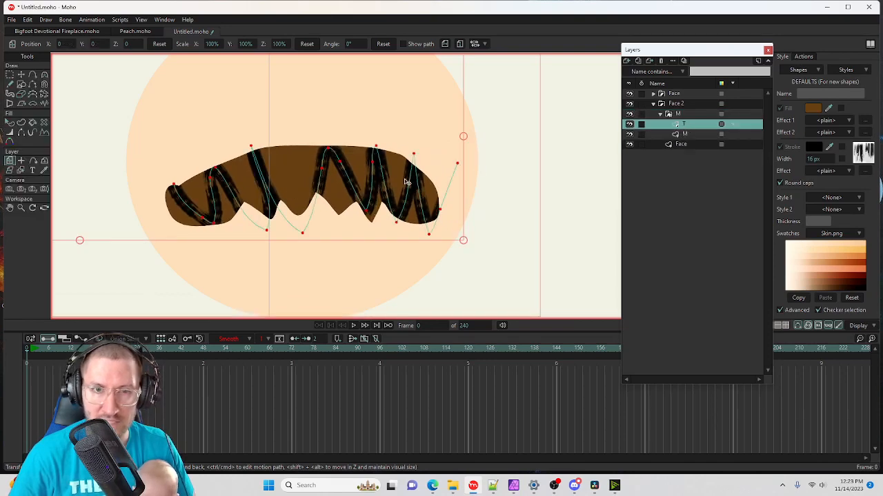
{"action": "left_click", "coordinate": [350, 195]}
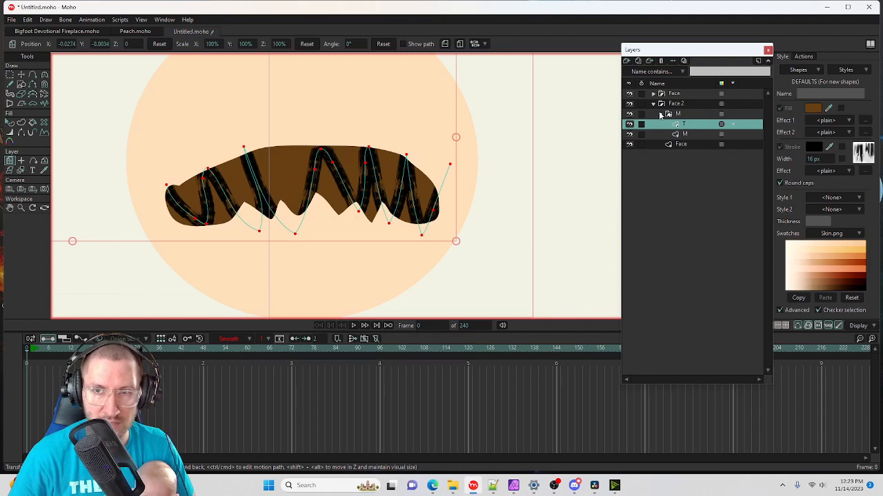
{"action": "left_click", "coordinate": [662, 115]}
{"action": "mouse_move", "coordinate": [310, 178]}
{"action": "left_mouse_down"}
{"action": "mouse_move", "coordinate": [465, 178]}
{"action": "mouse_move", "coordinate": [315, 180]}
{"action": "mouse_move", "coordinate": [323, 176]}
{"action": "left_mouse_up"}
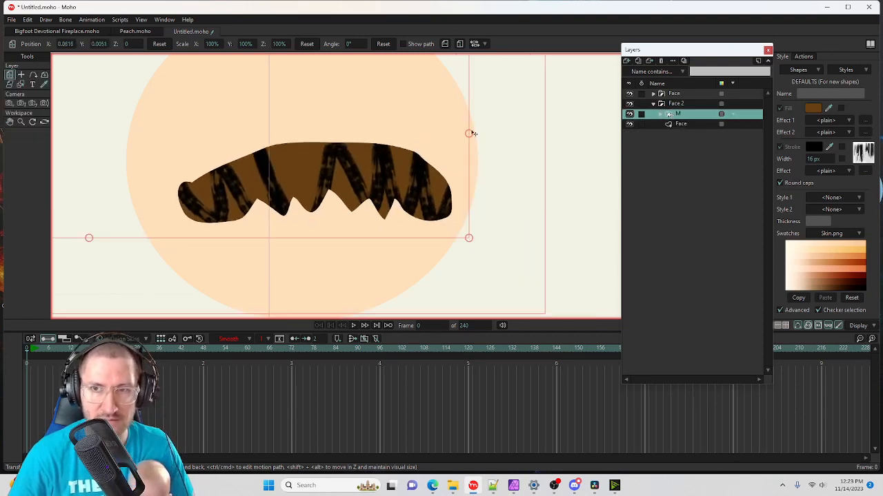
Add a vector layer named N above the M group inside the Face 2 group
{"action": "left_click", "coordinate": [626, 60]}
{"action": "left_click", "coordinate": [639, 71]}
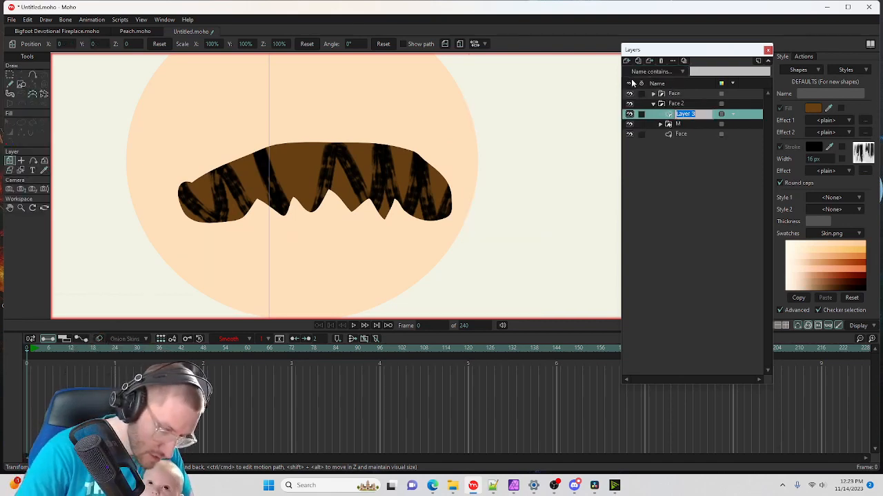
{"action": "type", "text": "M"}
{"action": "key", "text": "Return"}
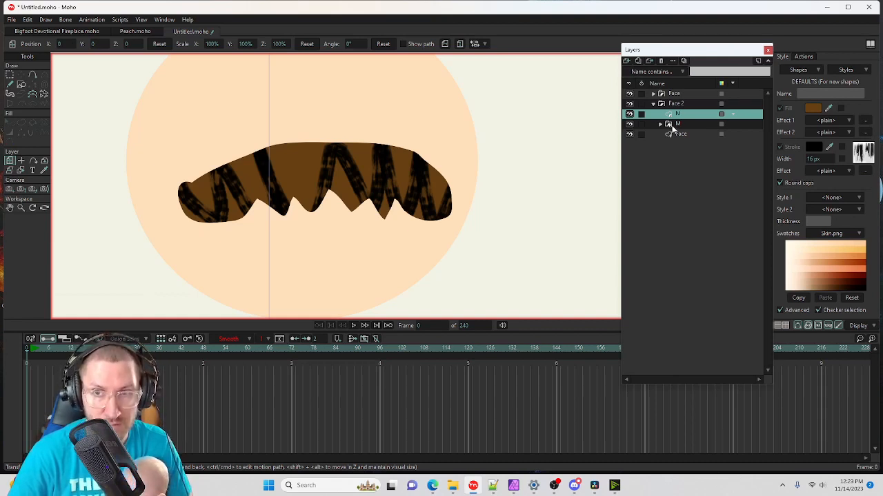
Draw a filled brown oval nose over the moustache's centre on the N layer and give it a black 5 px stroke without a brush
{"action": "left_click", "coordinate": [21, 83]}
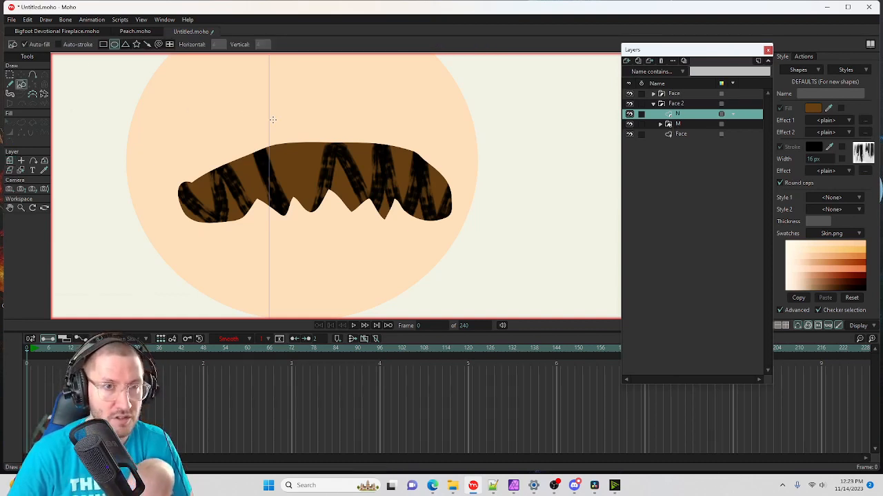
{"action": "left_click_drag", "start_coordinate": [256, 101], "coordinate": [335, 174]}
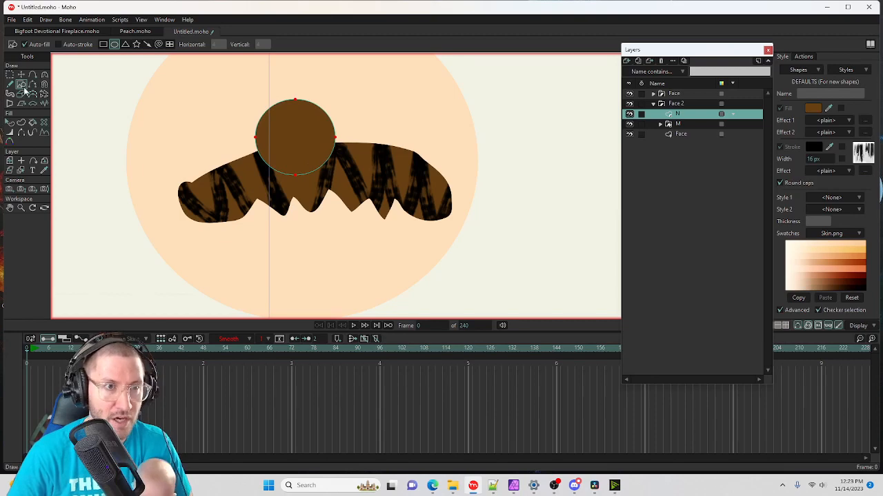
{"action": "left_click", "coordinate": [10, 122]}
{"action": "left_click", "coordinate": [289, 129]}
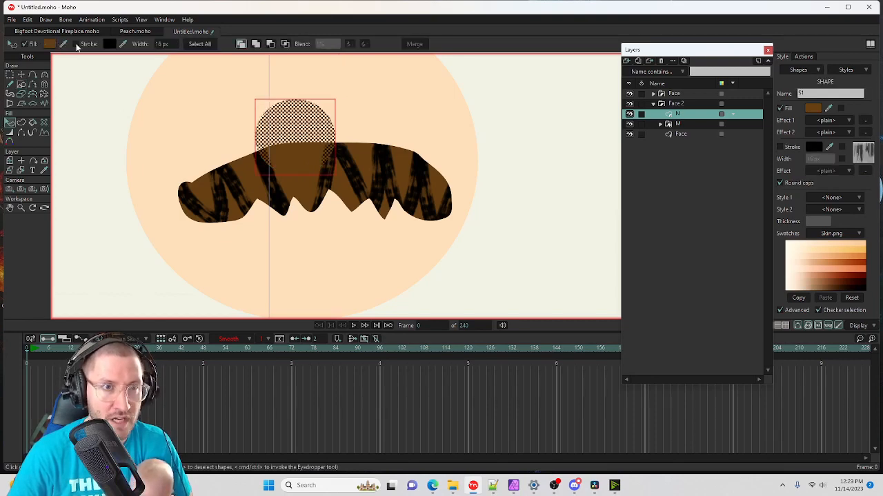
{"action": "left_click", "coordinate": [76, 44]}
{"action": "left_click", "coordinate": [858, 156]}
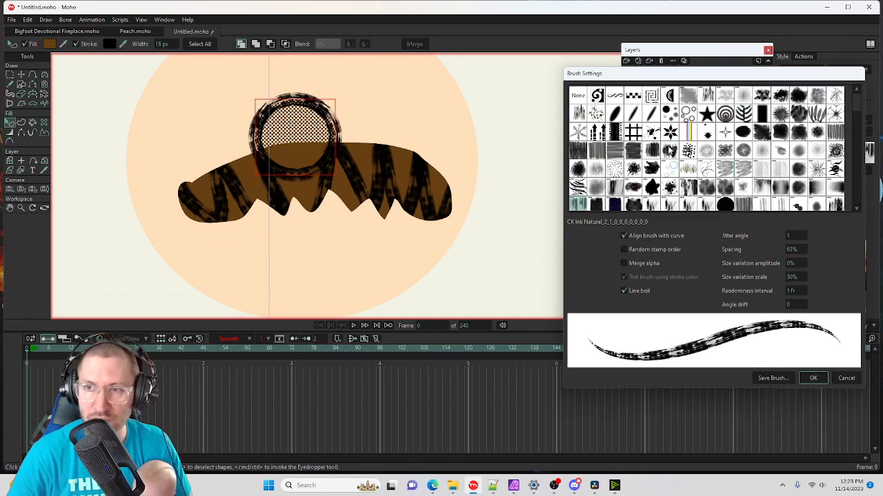
{"action": "left_click", "coordinate": [578, 95]}
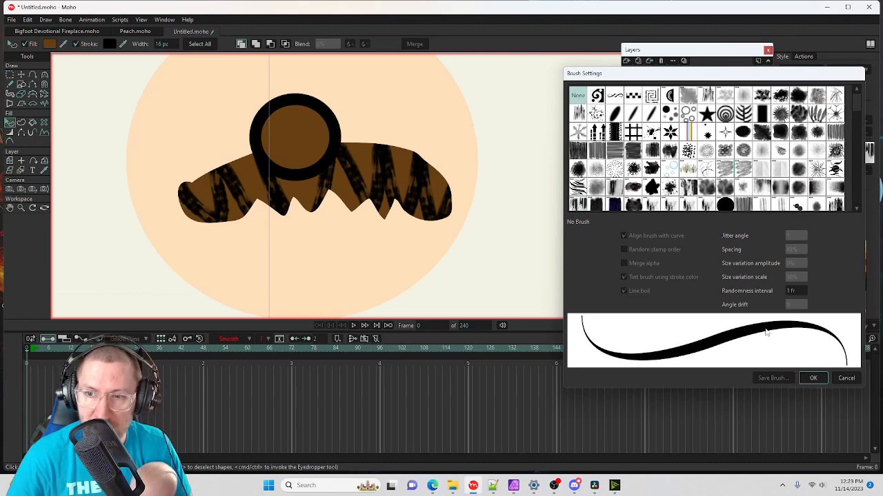
{"action": "left_click", "coordinate": [813, 378]}
{"action": "left_click_drag", "start_coordinate": [791, 160], "coordinate": [780, 161]}
{"action": "left_click", "coordinate": [478, 127]}
Hide the two upper edges of the nose outline so only its lower half keeps a stroke
{"action": "scroll", "coordinate": [317, 135], "scroll_direction": "up", "scroll_amount": 5}
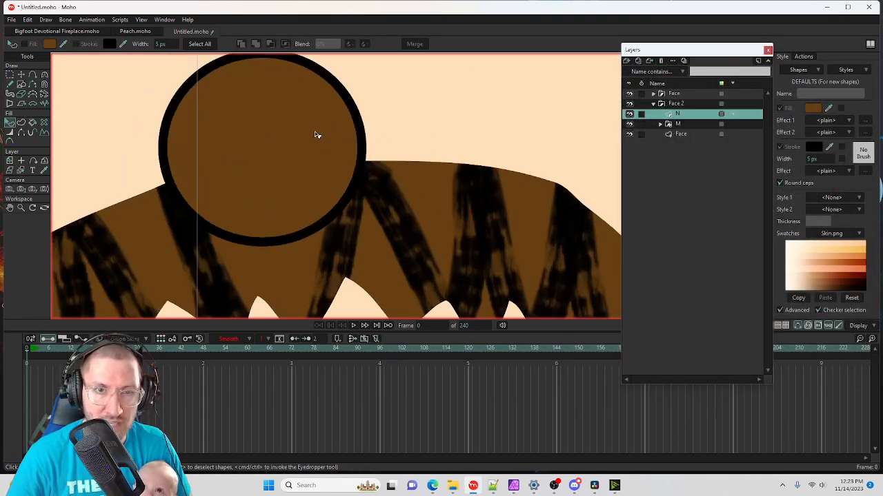
{"action": "left_click_drag", "start_coordinate": [317, 135], "coordinate": [352, 182]}
{"action": "left_click", "coordinate": [22, 77]}
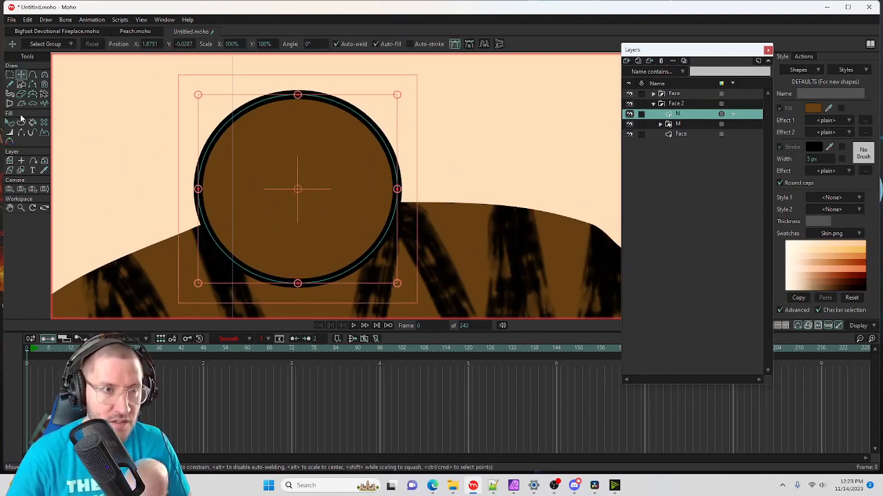
{"action": "left_click", "coordinate": [21, 132]}
{"action": "left_click", "coordinate": [247, 111]}
{"action": "left_click", "coordinate": [348, 114]}
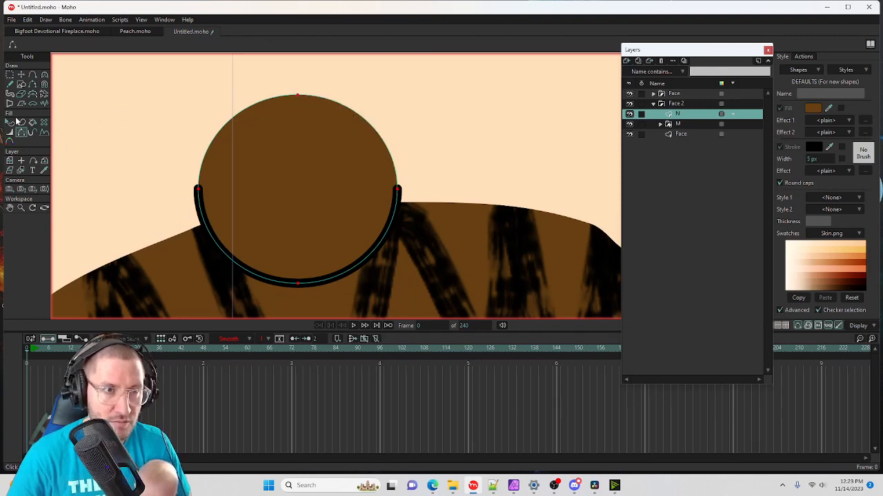
Thin the nose stroke at both side points, the right one to about 60%, and thicken the bottom point to about 162%
{"action": "left_click", "coordinate": [10, 75]}
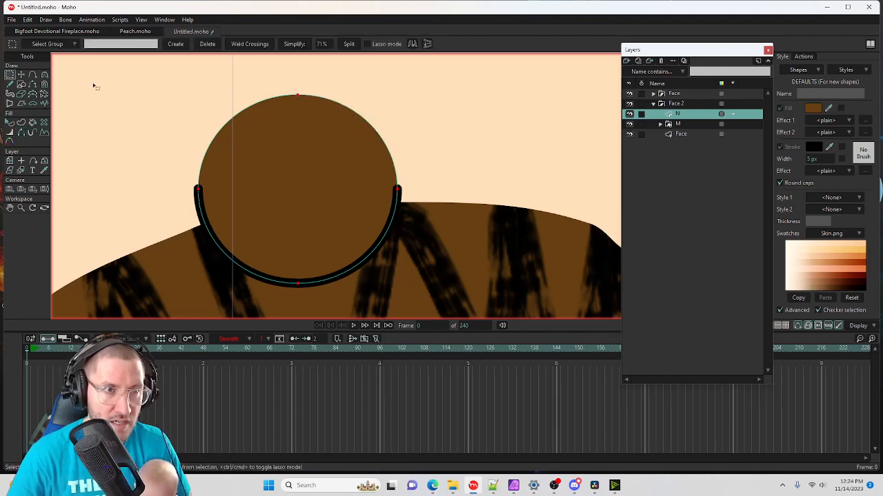
{"action": "left_click", "coordinate": [10, 133]}
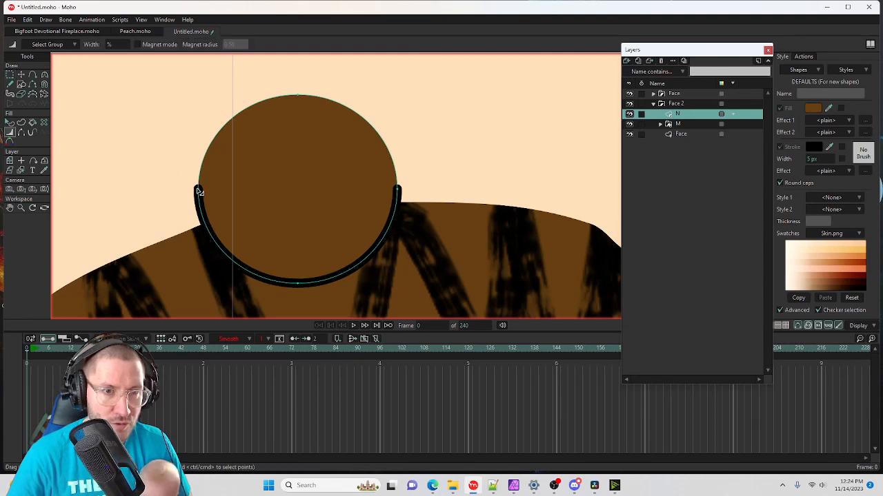
{"action": "left_click_drag", "start_coordinate": [199, 192], "coordinate": [185, 193]}
{"action": "left_click_drag", "start_coordinate": [400, 191], "coordinate": [394, 192]}
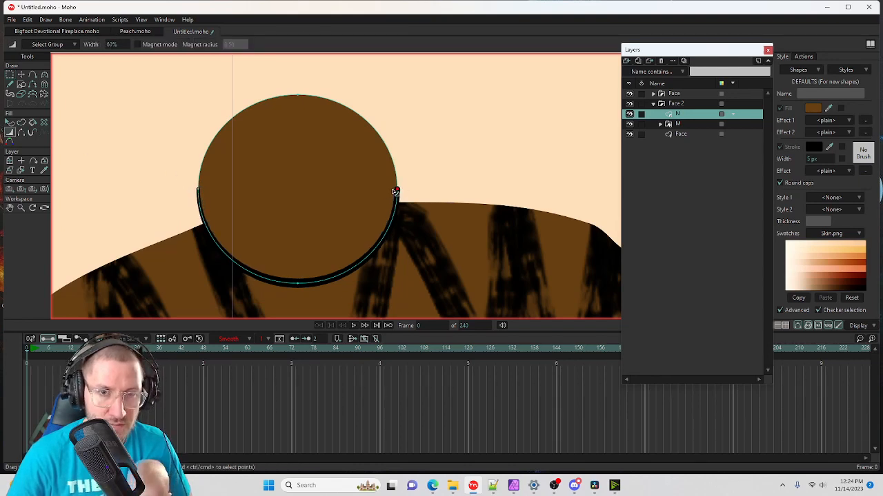
{"action": "left_click_drag", "start_coordinate": [298, 286], "coordinate": [309, 285]}
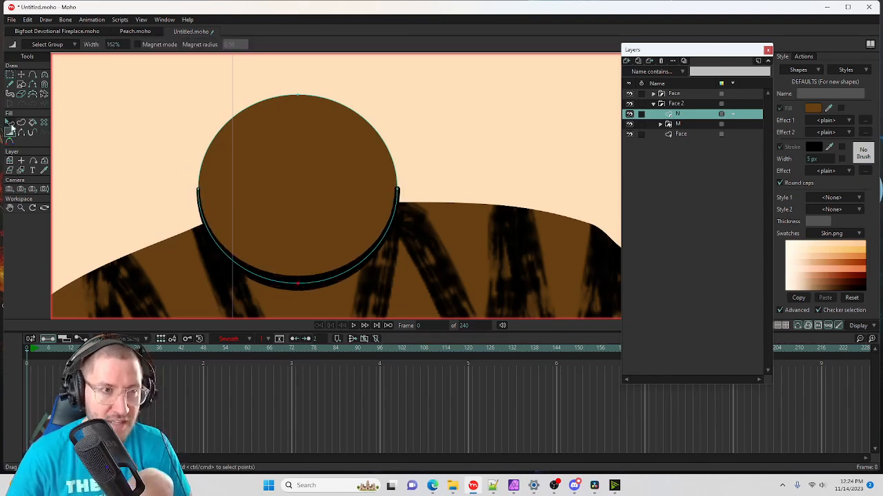
Apply the Shaded effect with its default settings as Effect 1 on the nose's fill
{"action": "left_click", "coordinate": [10, 123]}
{"action": "left_click", "coordinate": [331, 160]}
{"action": "left_click", "coordinate": [845, 121]}
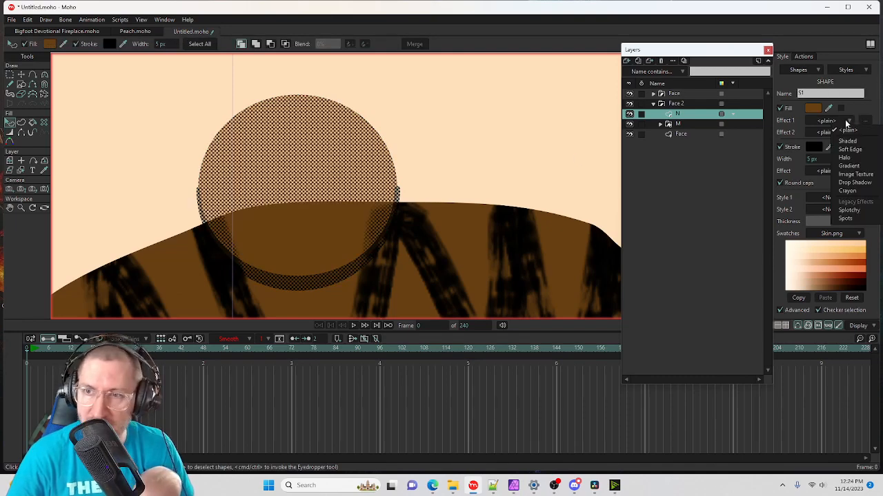
{"action": "left_click", "coordinate": [844, 143]}
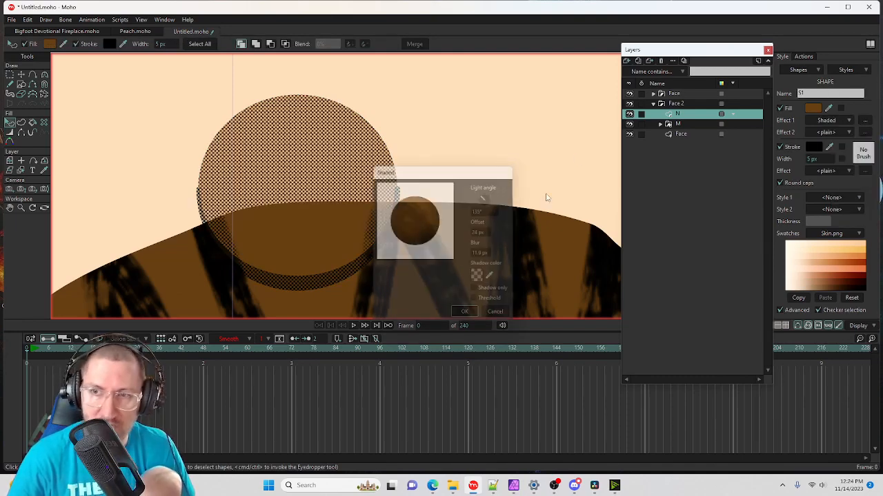
{"action": "left_click", "coordinate": [467, 317]}
{"action": "left_click", "coordinate": [499, 166]}
{"action": "scroll", "coordinate": [491, 169], "scroll_direction": "down", "scroll_amount": 5}
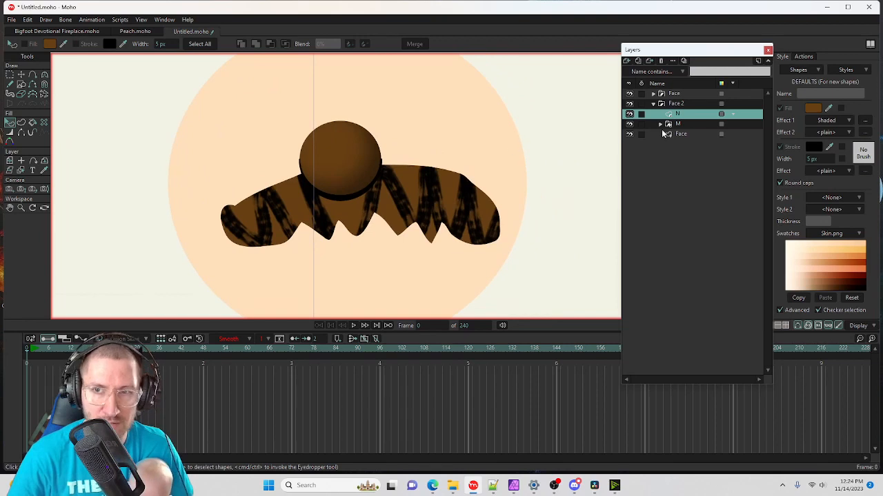
Move the N nose layer to about X 0.0756 and preview the rendered frame
{"action": "left_click", "coordinate": [10, 160]}
{"action": "left_click_drag", "start_coordinate": [286, 154], "coordinate": [322, 155]}
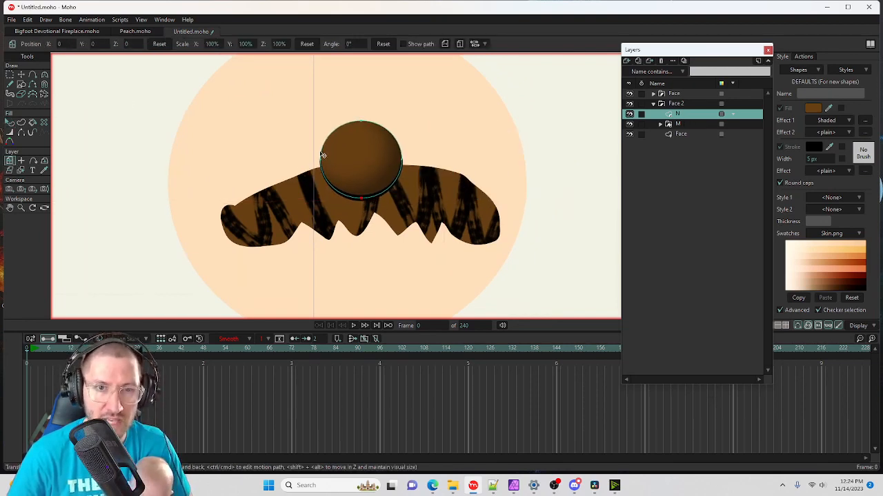
{"action": "key", "text": "ctrl+r"}
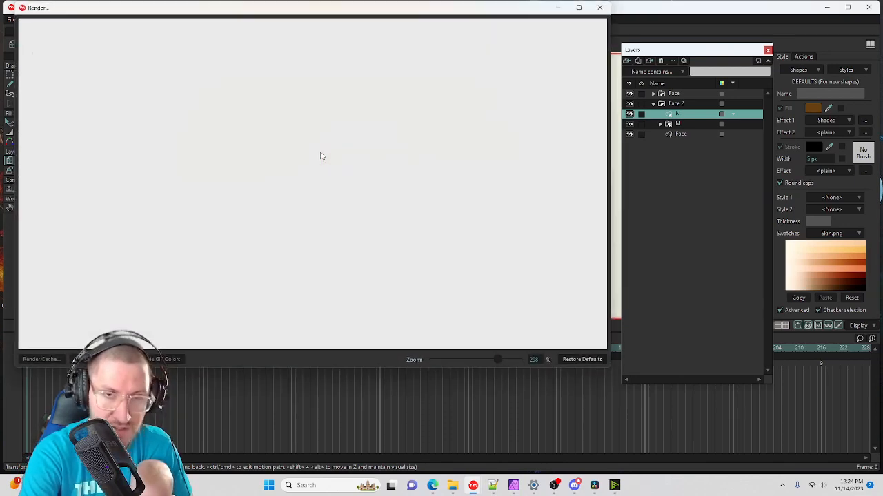
{"action": "scroll", "coordinate": [353, 184], "scroll_direction": "down", "scroll_amount": 6}
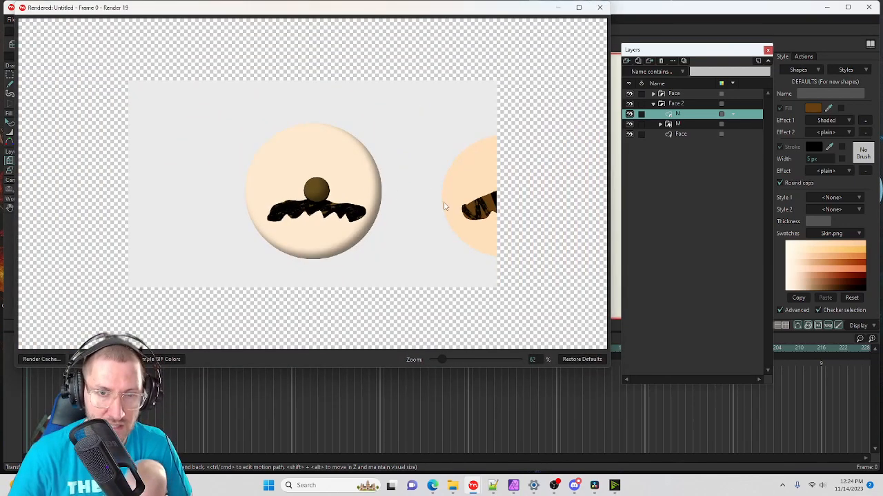
{"action": "left_click", "coordinate": [599, 8]}
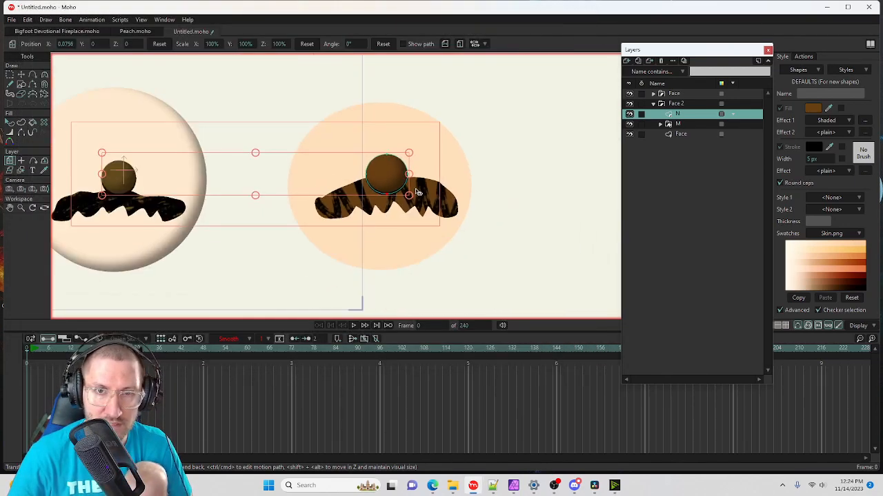
Move the Face 2 group to about X -0.9677, Y 0.0769 and the Face group to about X -0.7947, Y 0.0769
{"action": "left_click", "coordinate": [680, 105]}
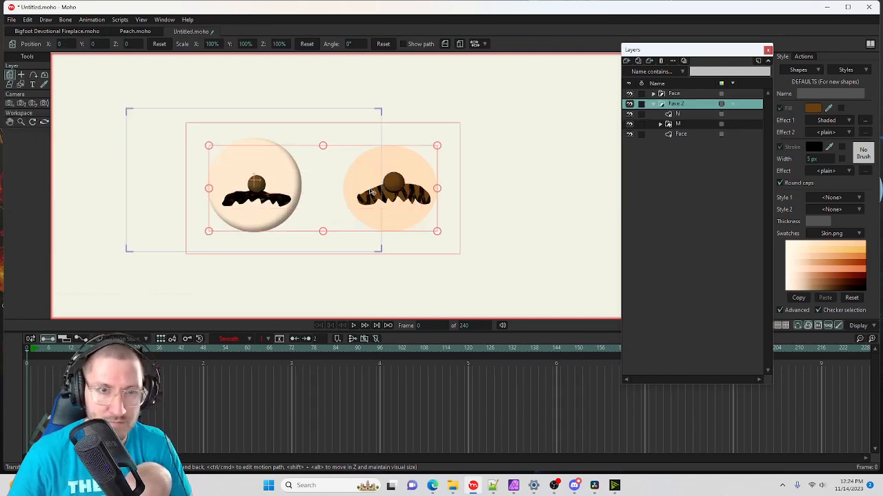
{"action": "left_click_drag", "start_coordinate": [373, 192], "coordinate": [308, 185]}
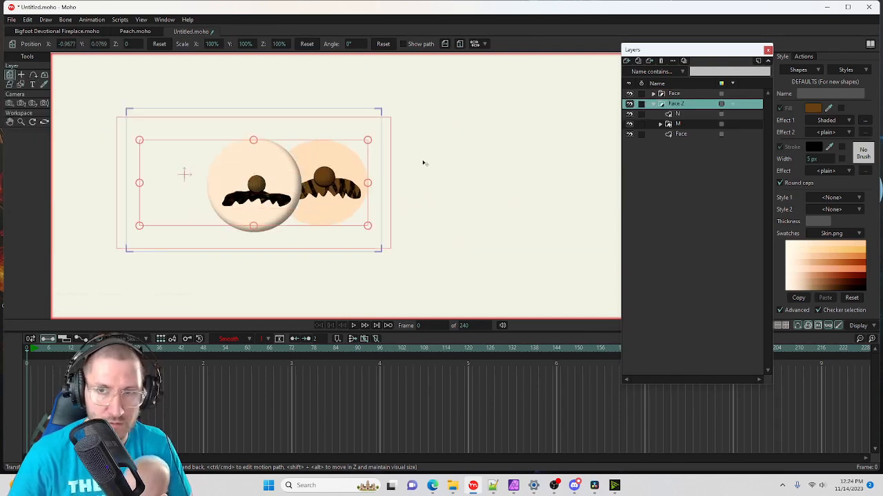
{"action": "mouse_move", "coordinate": [691, 107]}
{"action": "left_mouse_down"}
{"action": "mouse_move", "coordinate": [693, 93]}
{"action": "mouse_move", "coordinate": [690, 102]}
{"action": "left_mouse_up"}
{"action": "left_click", "coordinate": [672, 94]}
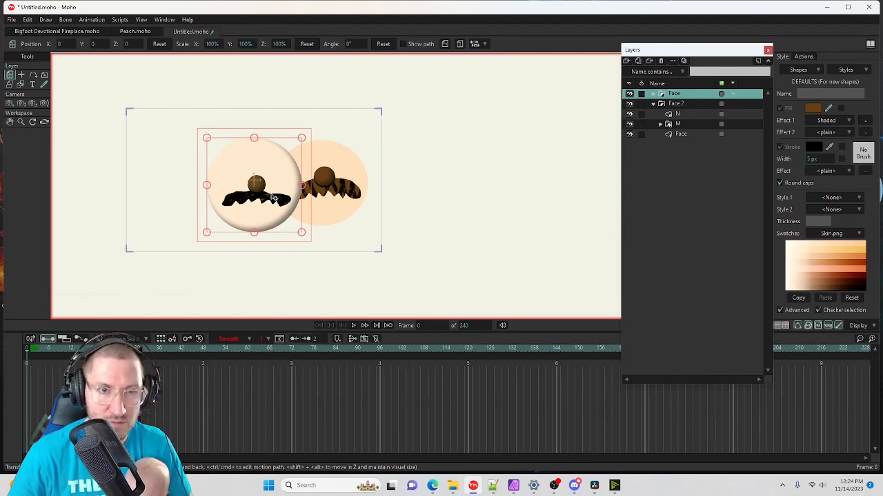
{"action": "left_click_drag", "start_coordinate": [273, 196], "coordinate": [216, 192]}
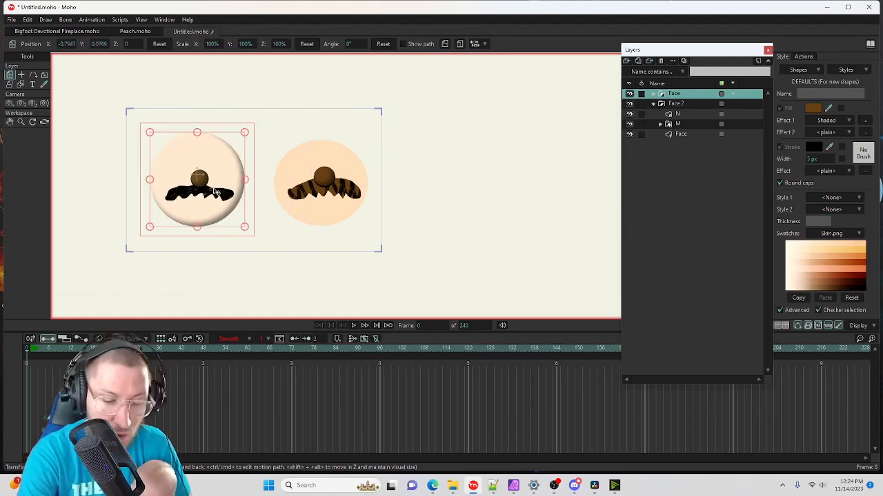
Render the frame and examine the second face's nose and masked moustache texture up close
{"action": "key", "text": "ctrl+r"}
{"action": "scroll", "coordinate": [355, 185], "scroll_direction": "up", "scroll_amount": 3}
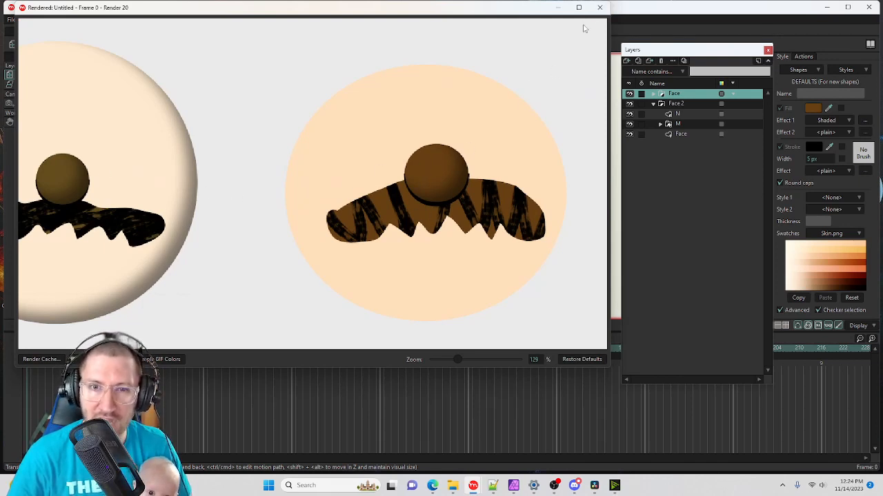
{"action": "left_click", "coordinate": [602, 8]}
{"action": "scroll", "coordinate": [330, 179], "scroll_direction": "up", "scroll_amount": 5}
{"action": "scroll", "coordinate": [330, 179], "scroll_direction": "up", "scroll_amount": 2}
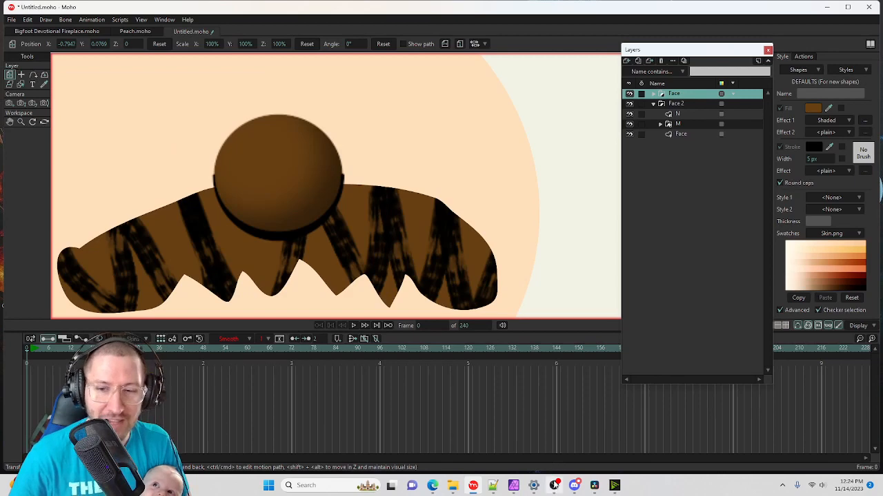
{"action": "mouse_move", "coordinate": [554, 485]}
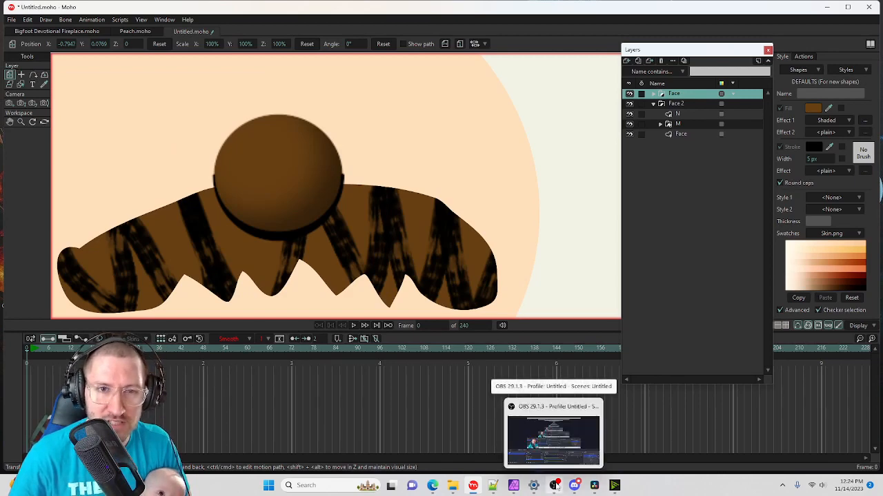
{"action": "left_click", "coordinate": [553, 431]}
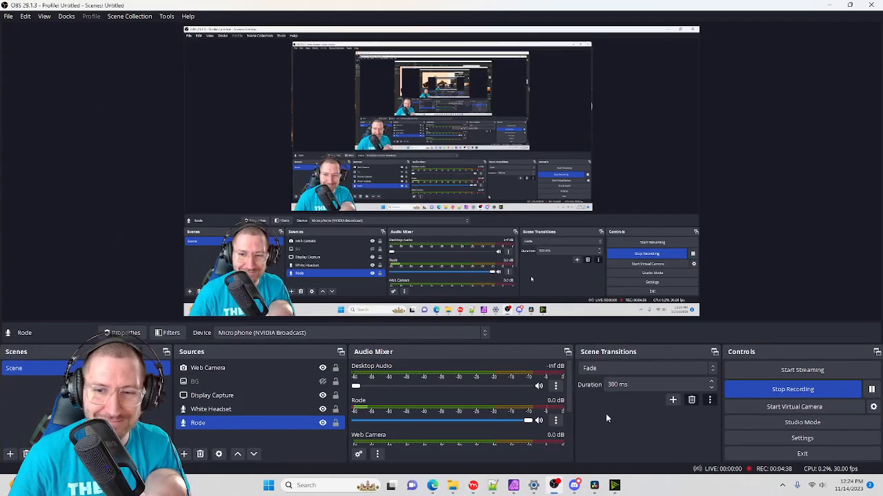